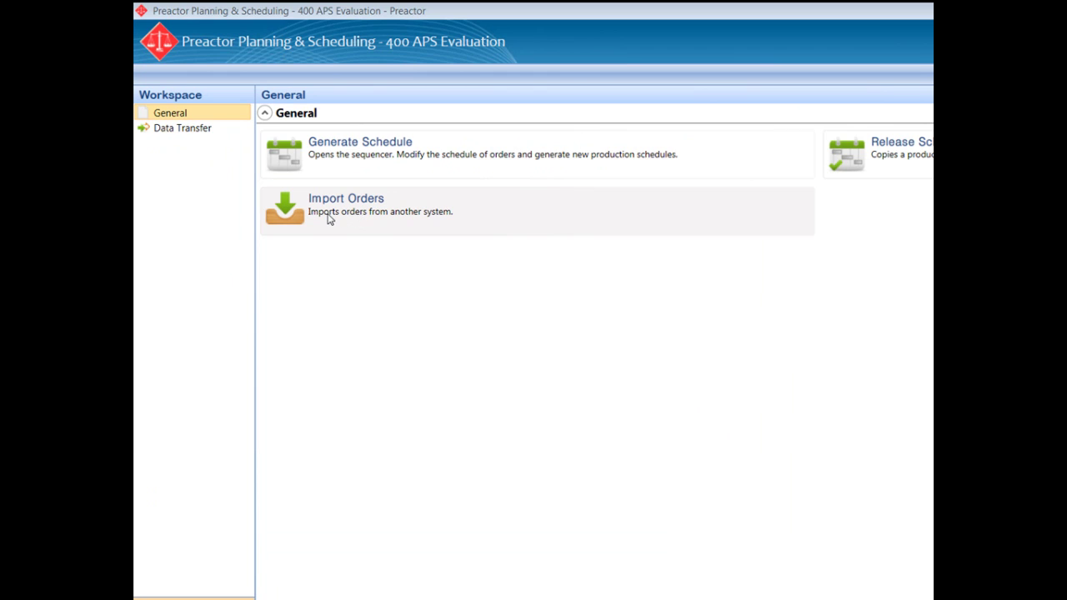
- Generate a schedule and sequence all 32 orders Forward By Priority across Packing Lines 1–4
left_click(330, 219)
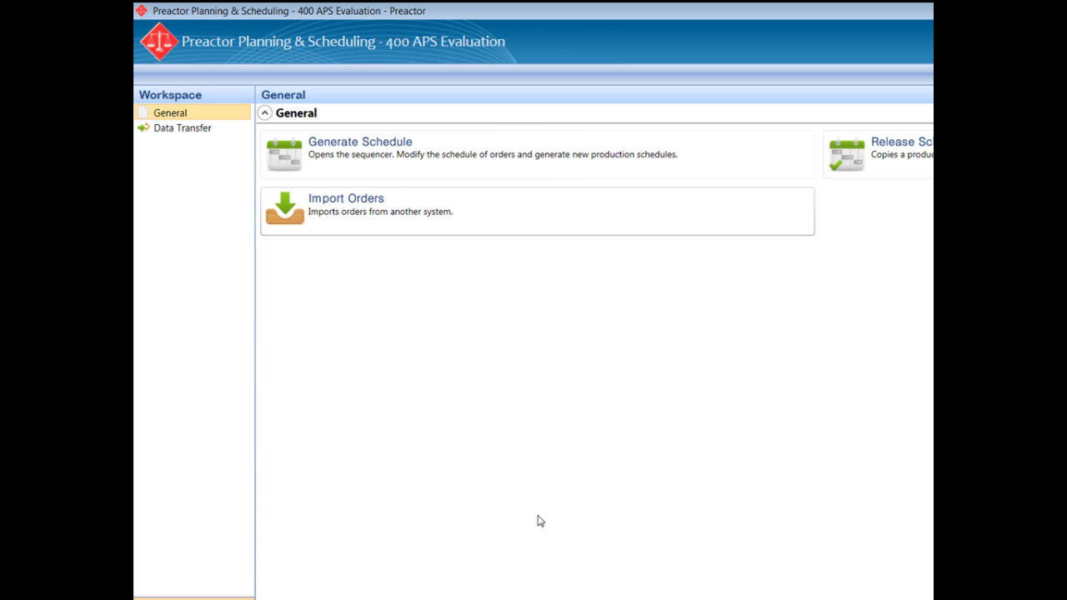
left_click(381, 167)
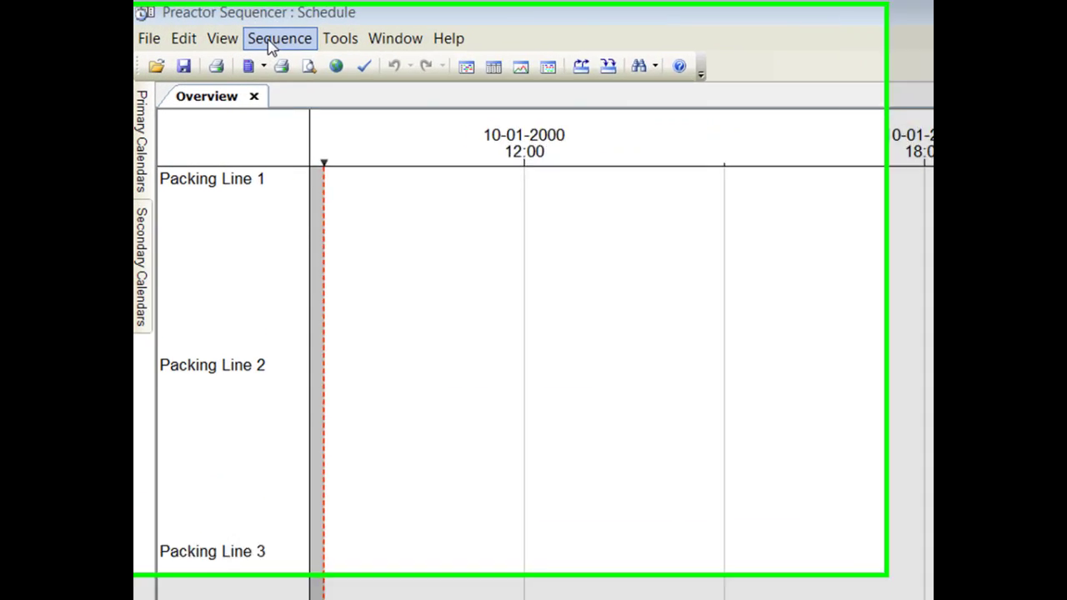
left_click(197, 92)
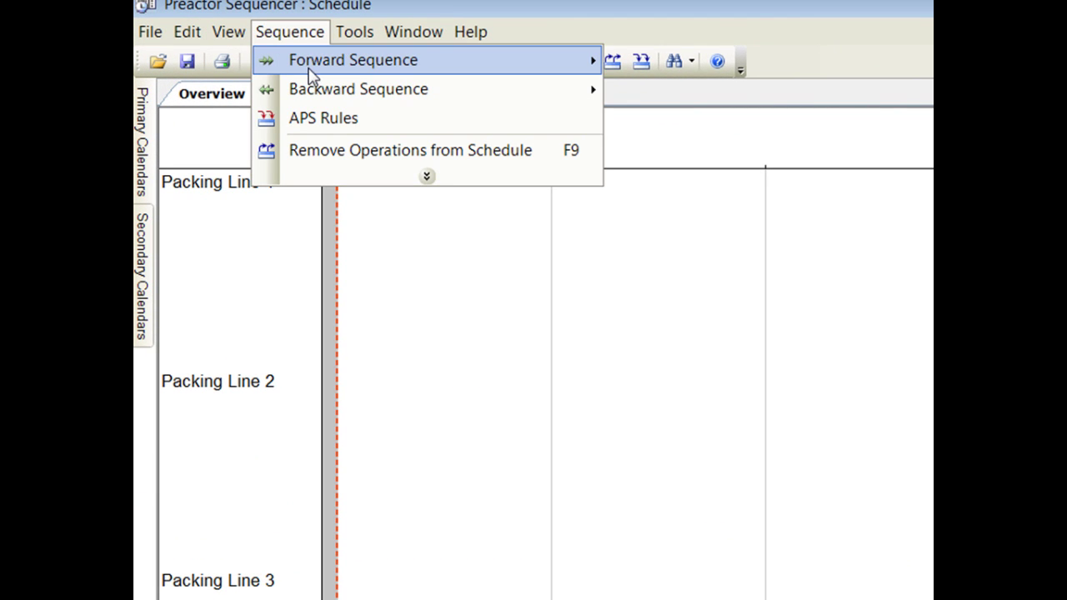
mouse_move(309, 70)
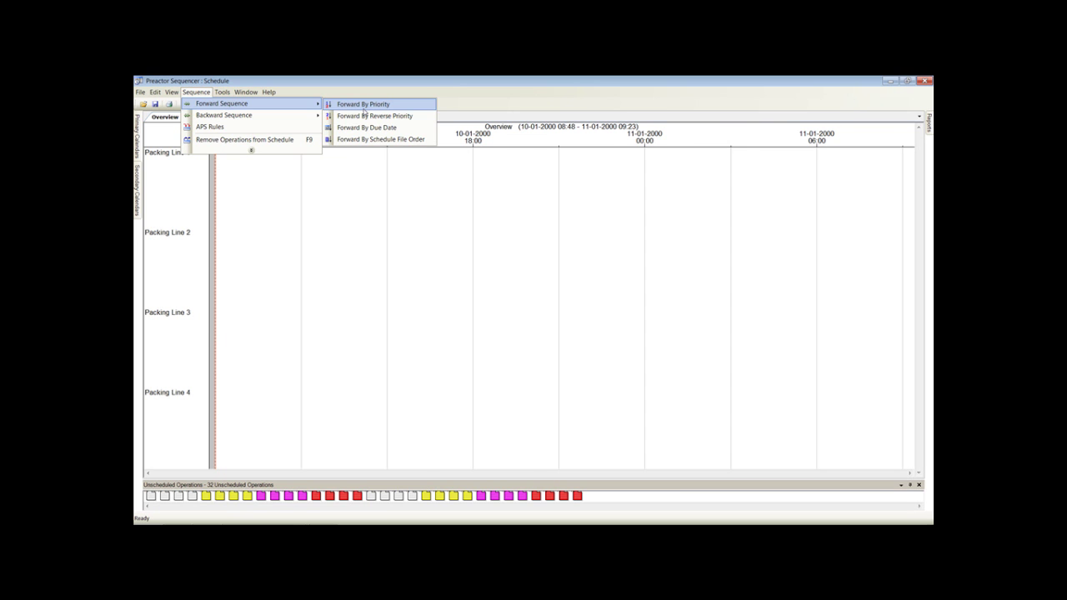
left_click(706, 72)
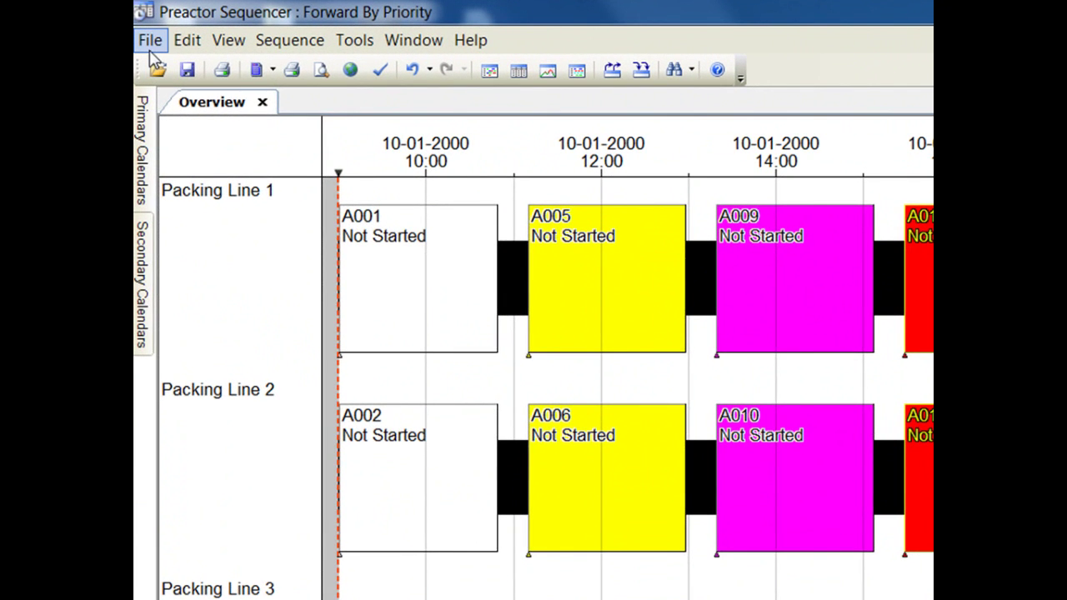
- Save the current schedule as a new dataset called 'Forward by Priority'
left_click(140, 92)
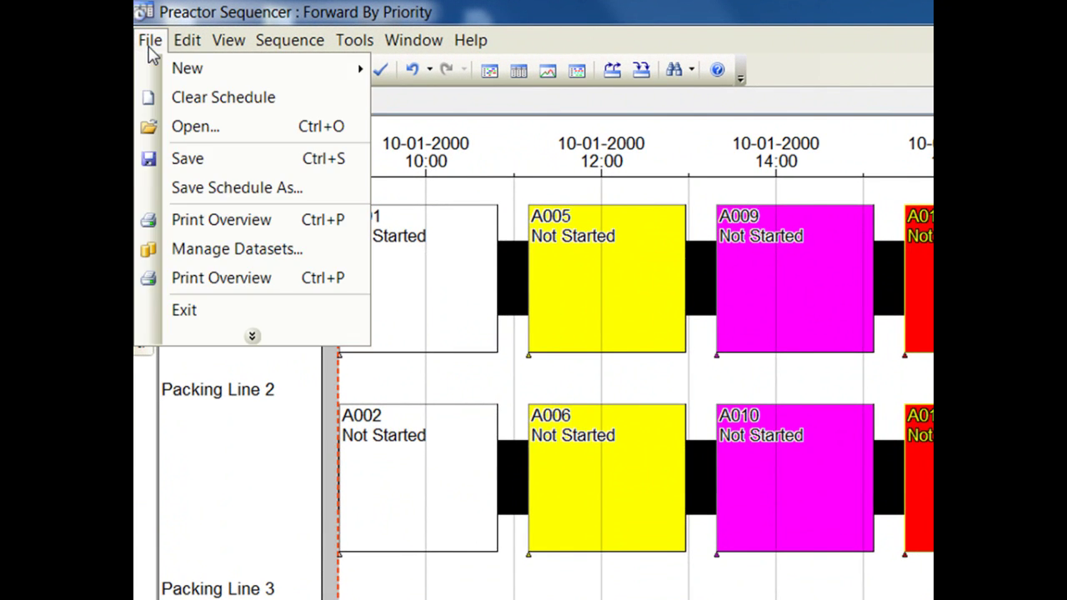
left_click(197, 190)
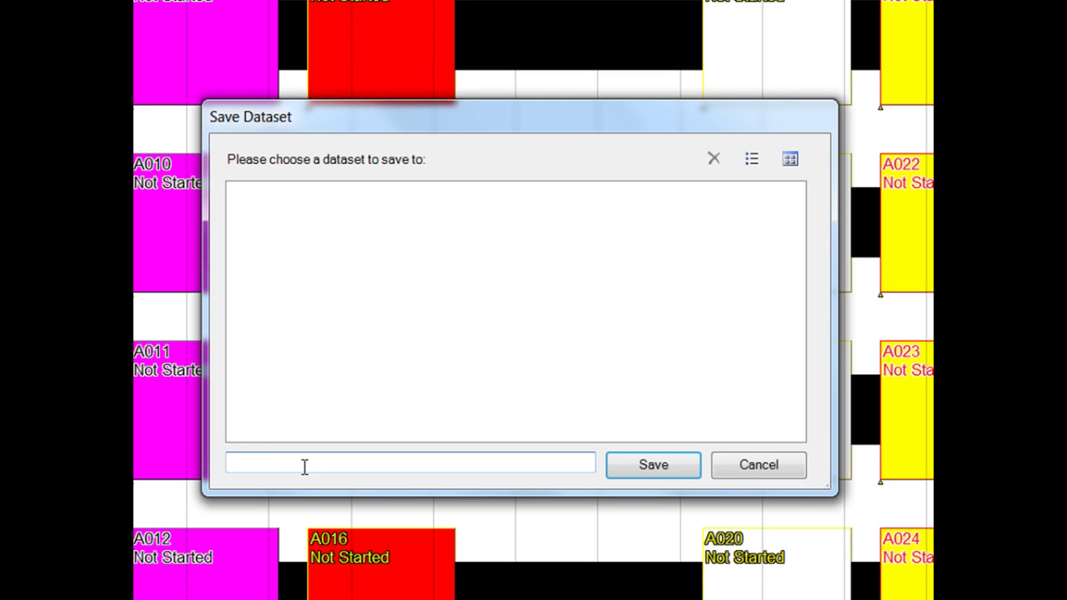
type("Forward by Priority")
left_click(667, 468)
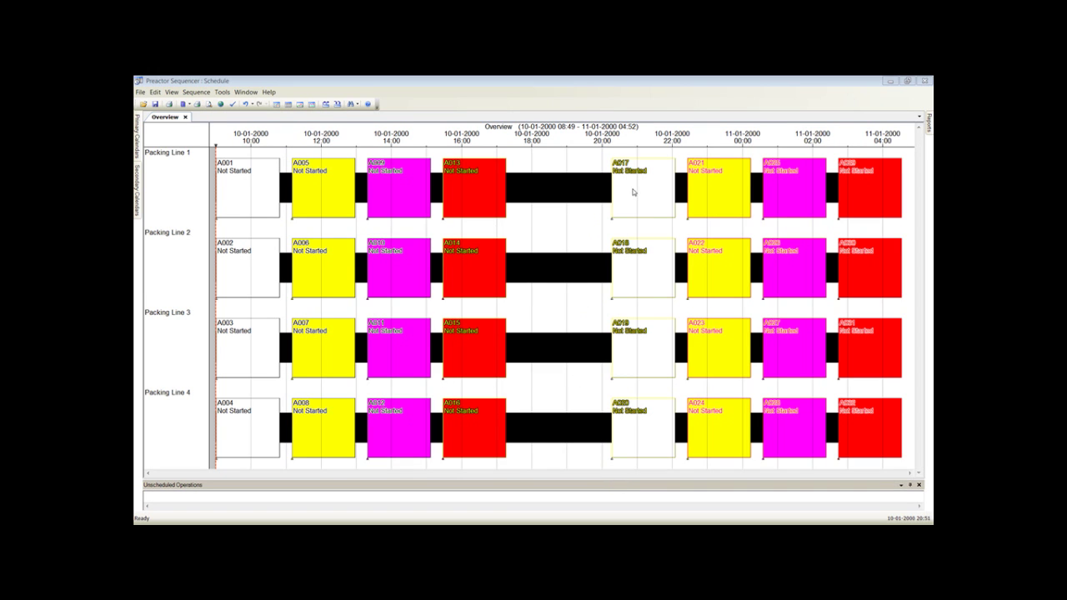
- Drag A017, A018, A019 and A020 to directly follow A001–A004 on Packing Lines 1–4
left_click_drag(632, 192, 258, 193)
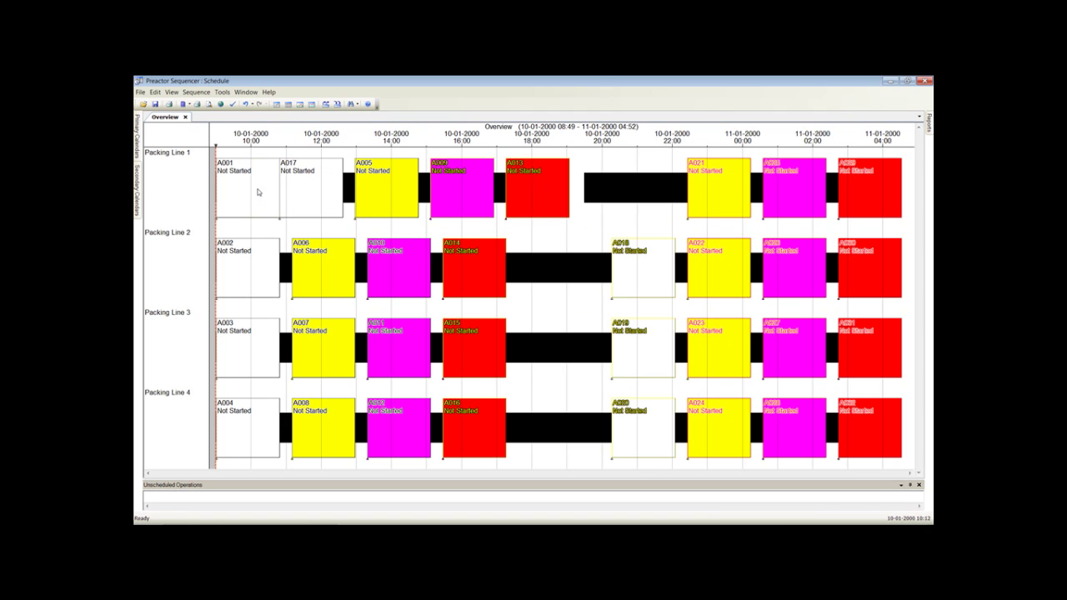
left_click_drag(642, 284, 256, 269)
left_click_drag(644, 348, 256, 344)
left_click_drag(645, 433, 249, 428)
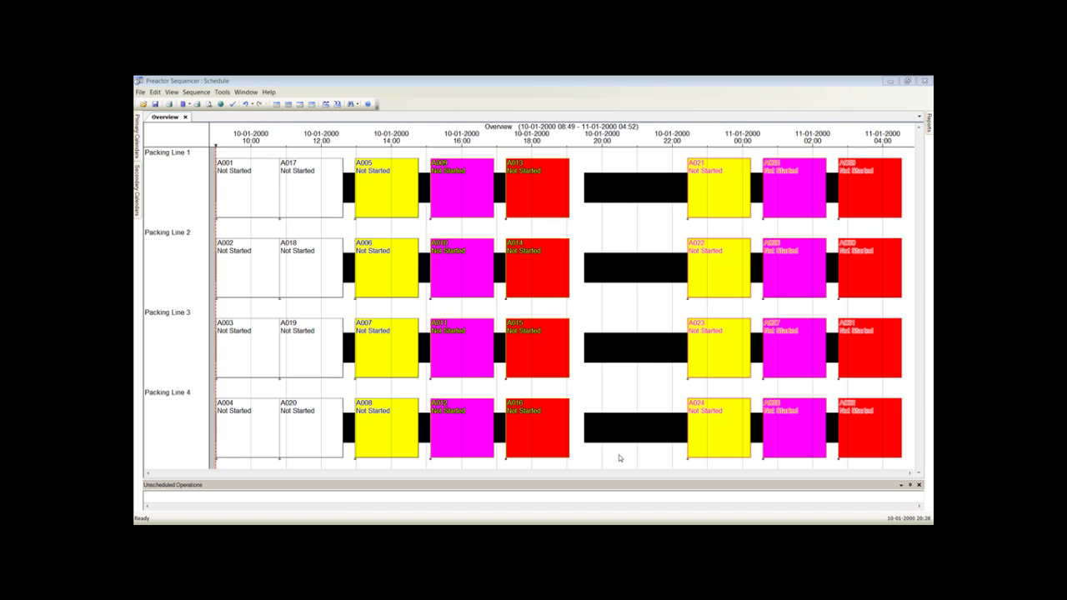
- Move yellow orders A021–A024 to follow A005–A008 on Packing Lines 1–4
left_click_drag(710, 190, 412, 191)
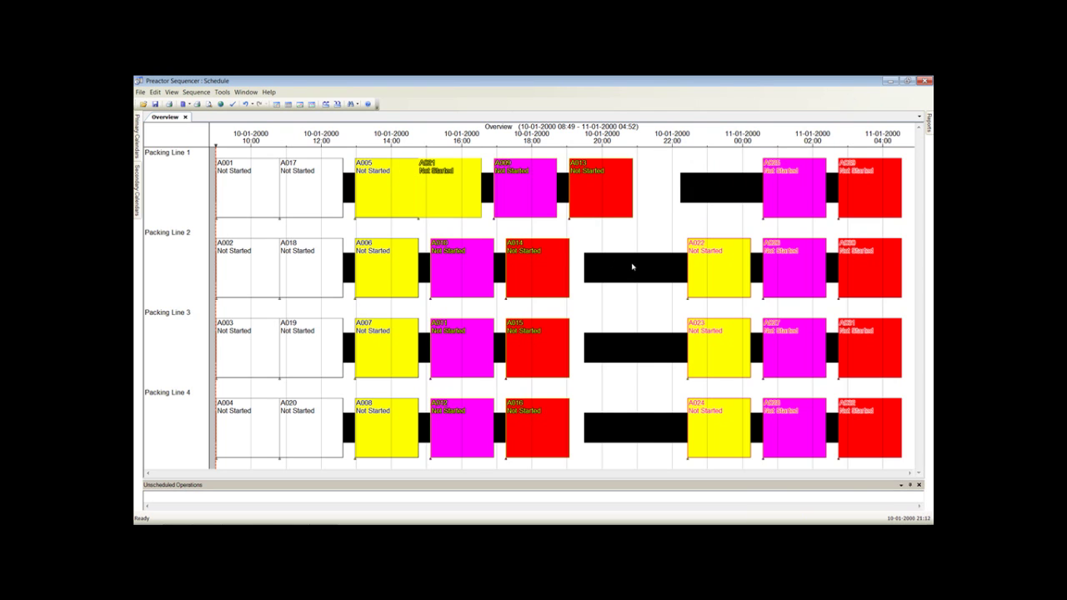
left_click_drag(729, 273, 412, 269)
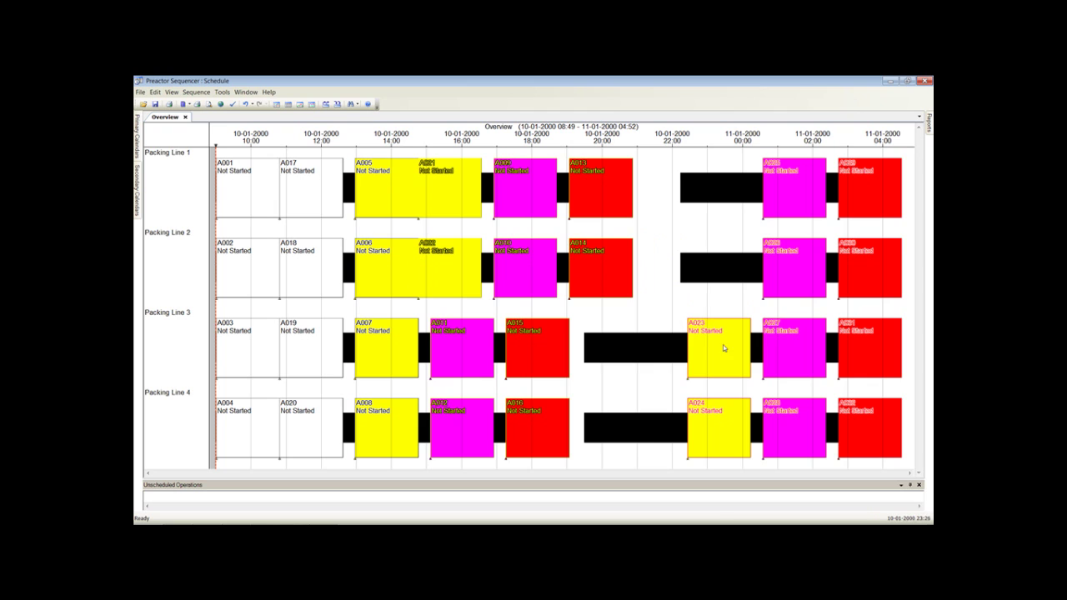
left_click_drag(723, 348, 398, 347)
left_click_drag(710, 422, 408, 402)
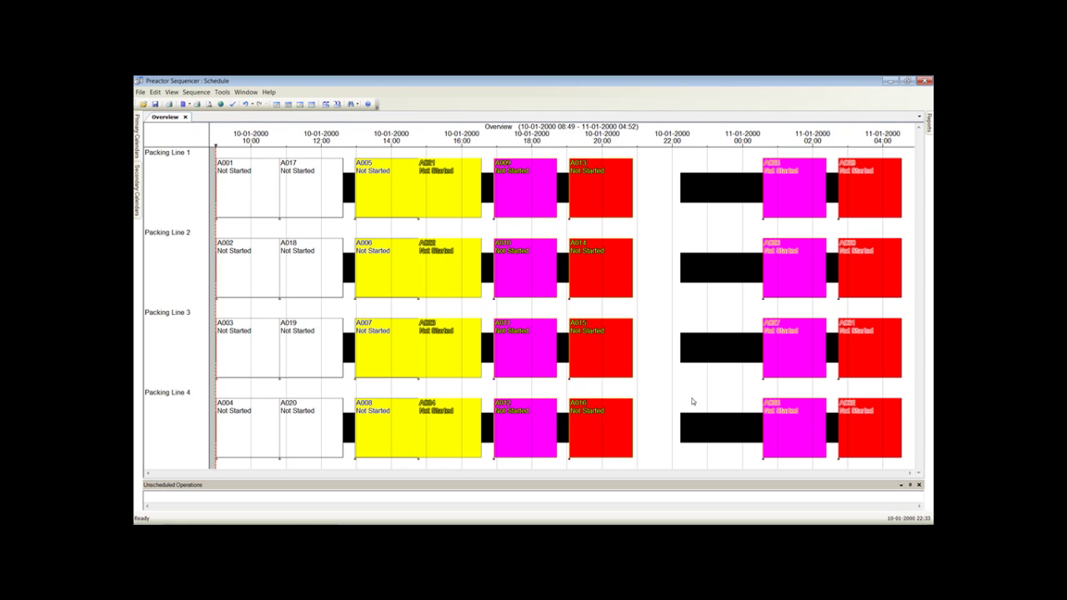
- Move magenta orders A025–A028 beside A009–A012, keeping A016 in place on Line 4
left_click_drag(785, 209, 538, 184)
left_click_drag(771, 267, 537, 264)
left_click_drag(792, 340, 557, 340)
left_click_drag(732, 429, 759, 422)
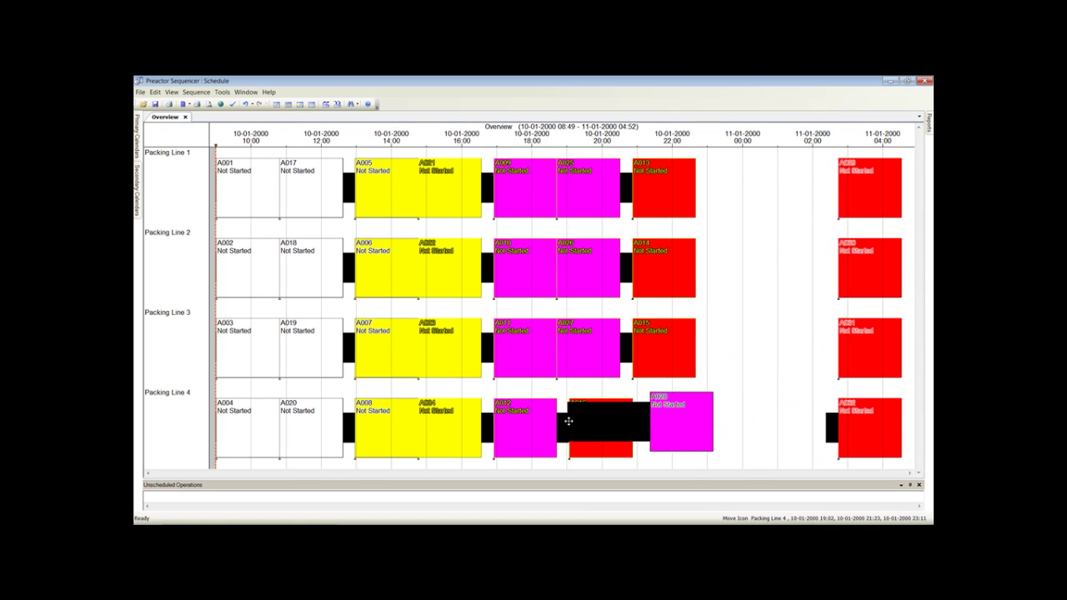
left_click_drag(567, 421, 570, 421)
- Move red orders A029–A032 to follow A013–A016 on Packing Lines 1–4
left_click_drag(861, 188, 741, 182)
left_click_drag(844, 268, 751, 272)
left_click_drag(842, 331, 704, 348)
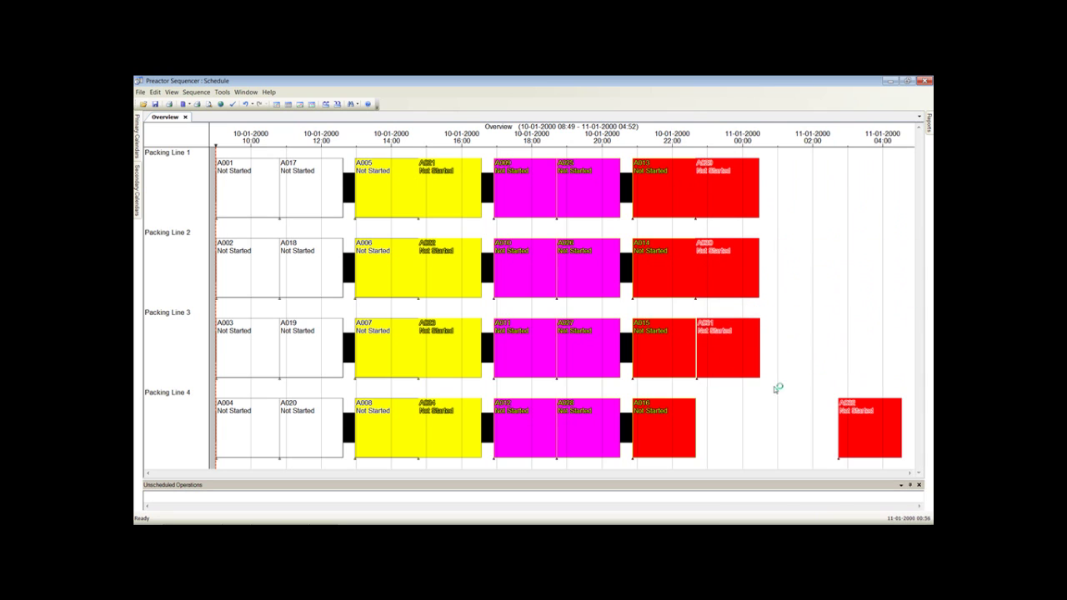
left_click_drag(746, 368, 705, 344)
left_click_drag(853, 417, 692, 428)
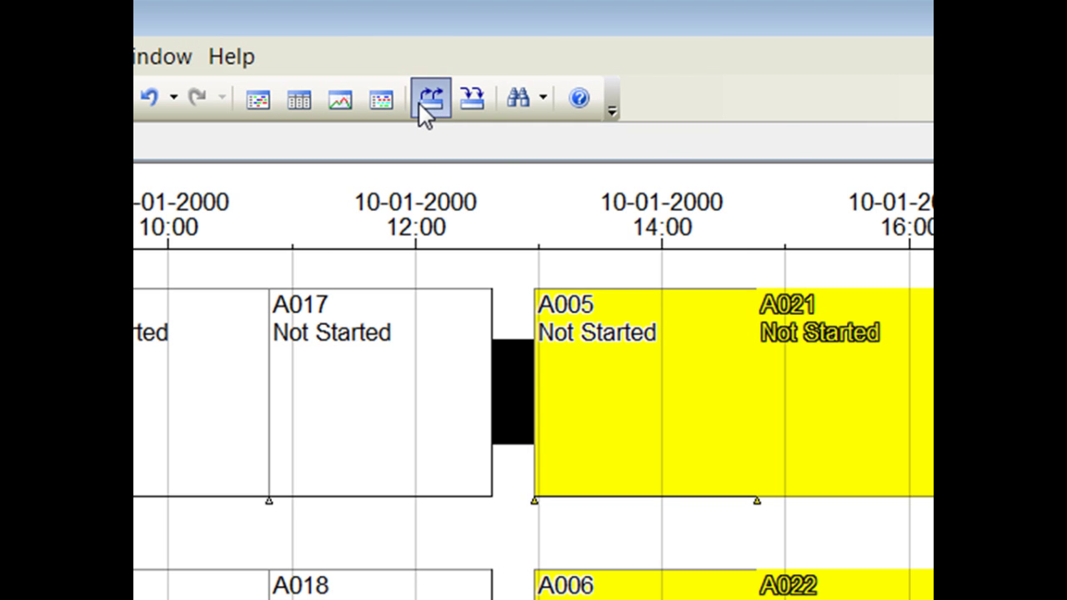
left_click(421, 109)
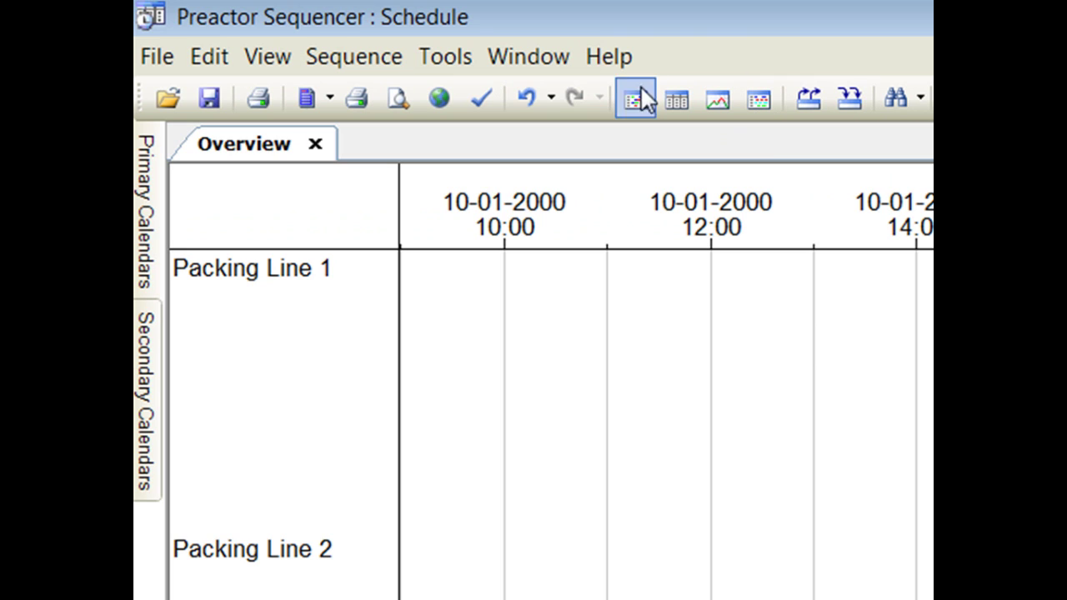
- Choose the APS Preferred Sequence rule and run it with a 1 Day look-ahead
left_click(353, 70)
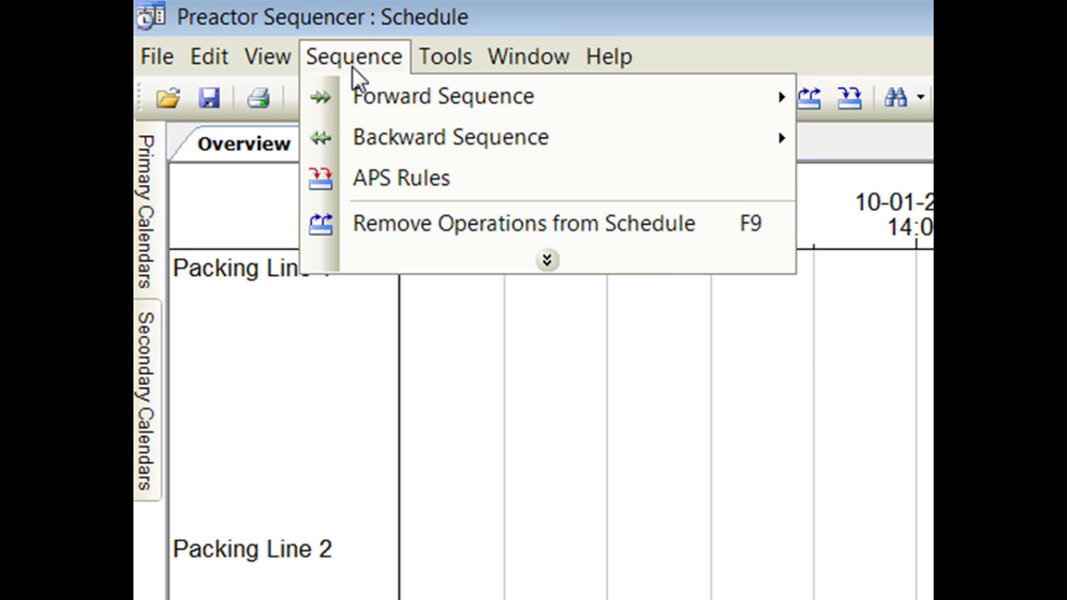
left_click(364, 177)
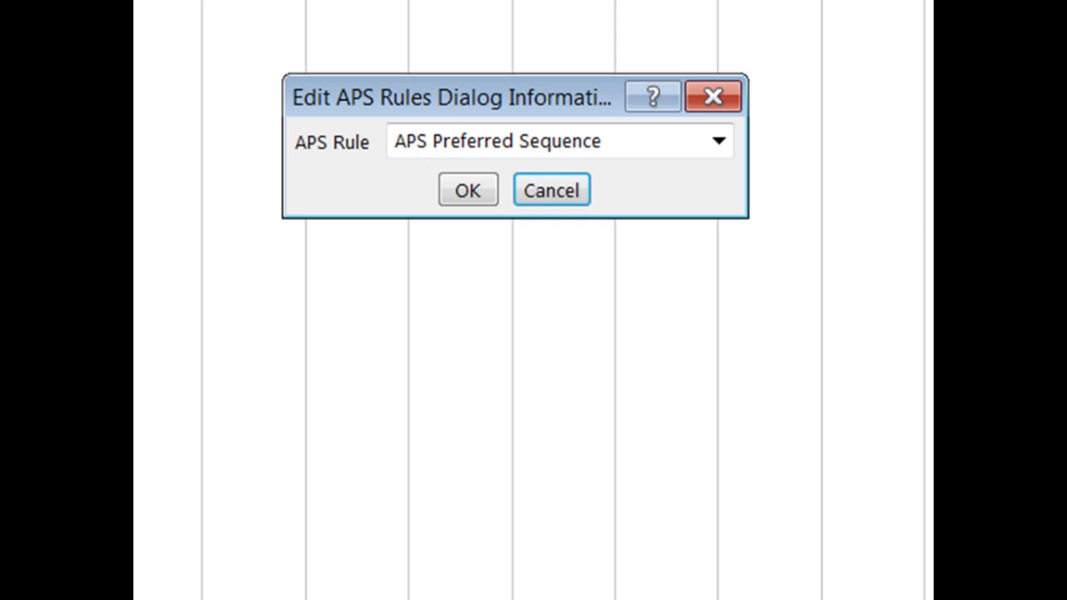
left_click(458, 203)
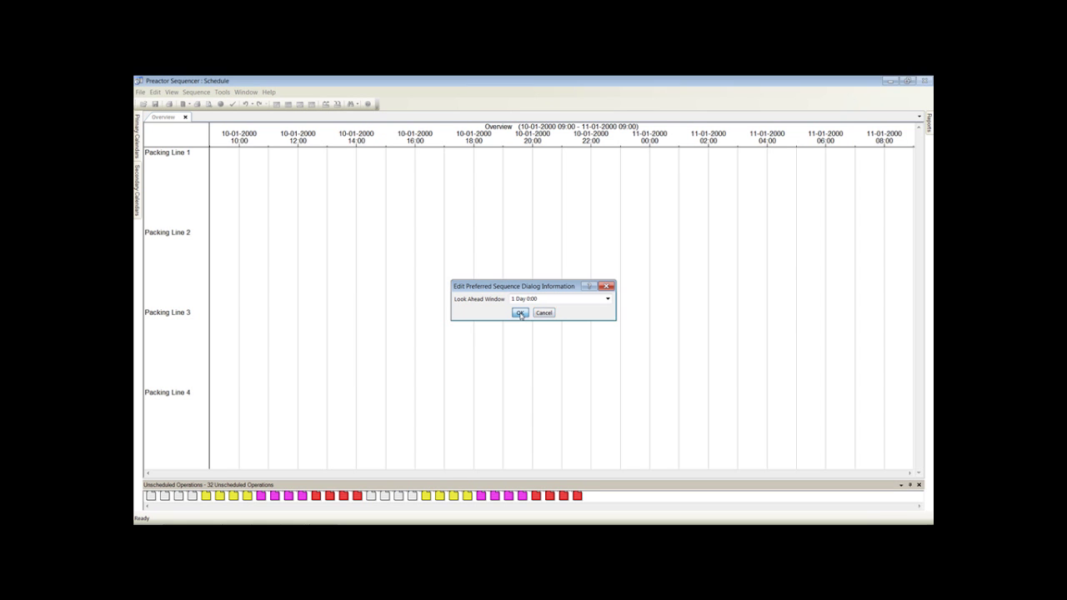
left_click(520, 313)
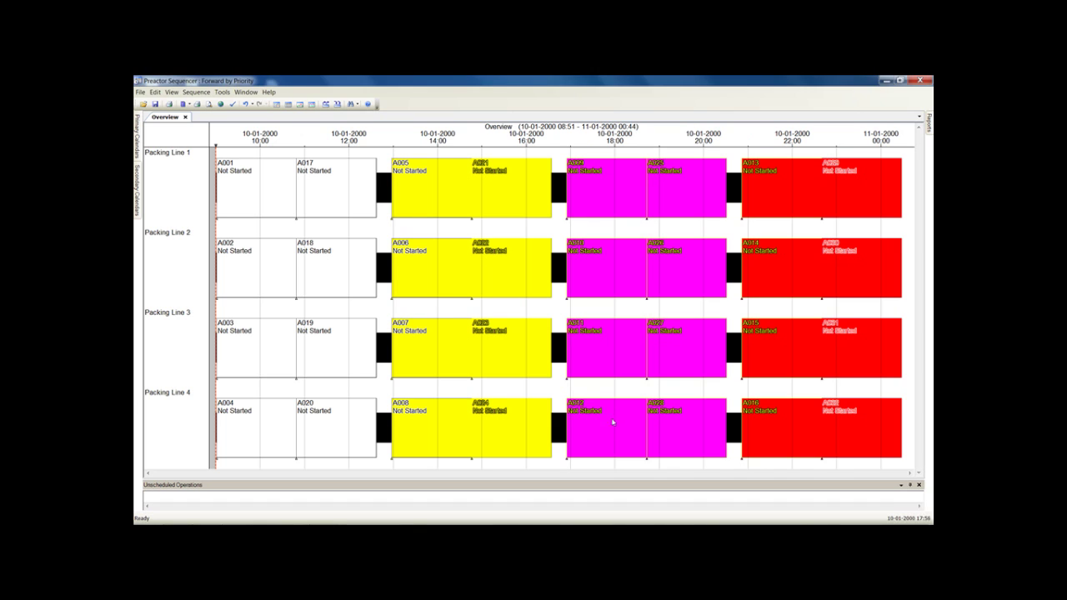
- Save the preferred-sequence schedule as a second dataset named 'Preferred Sequence'
left_click(139, 93)
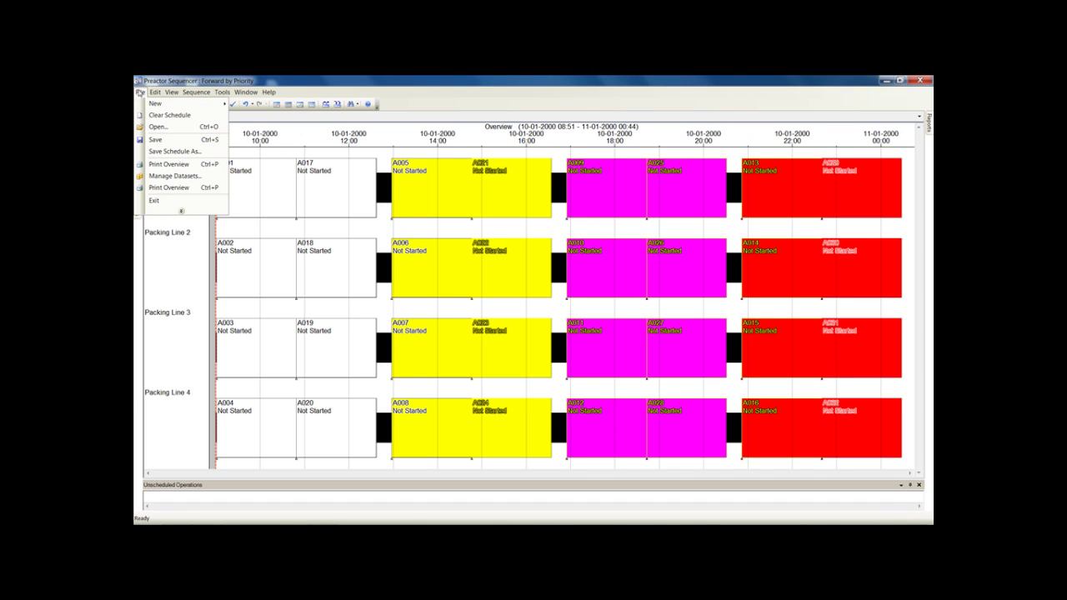
left_click(163, 152)
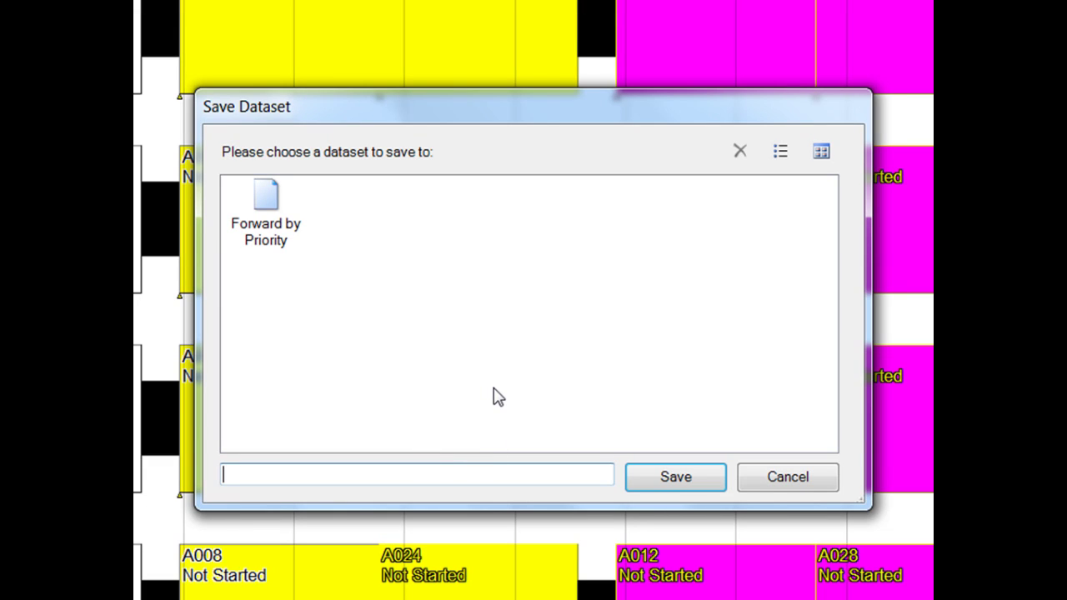
type("Preferred Sequence")
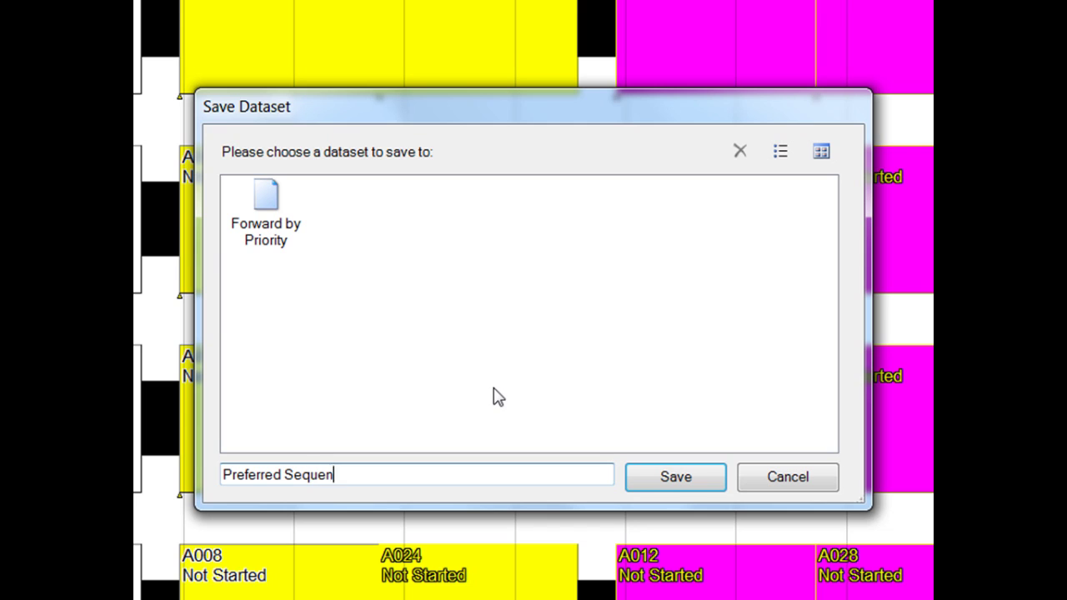
left_click(682, 482)
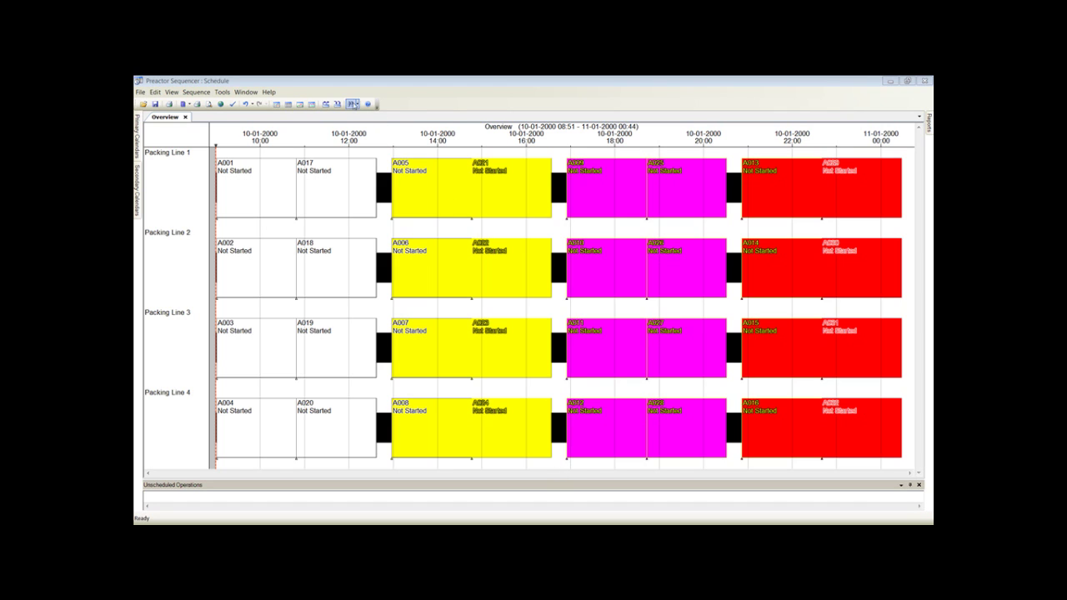
left_click(325, 105)
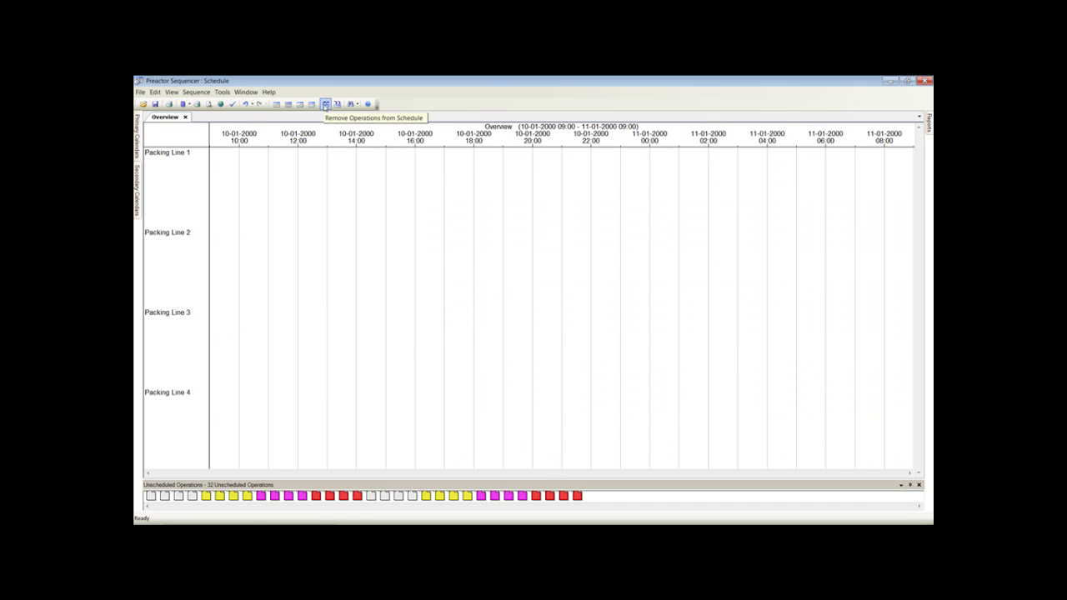
- Select the APS Minimize Overall Setup rule and run it with a 1 Day look-ahead
left_click(197, 93)
left_click(209, 127)
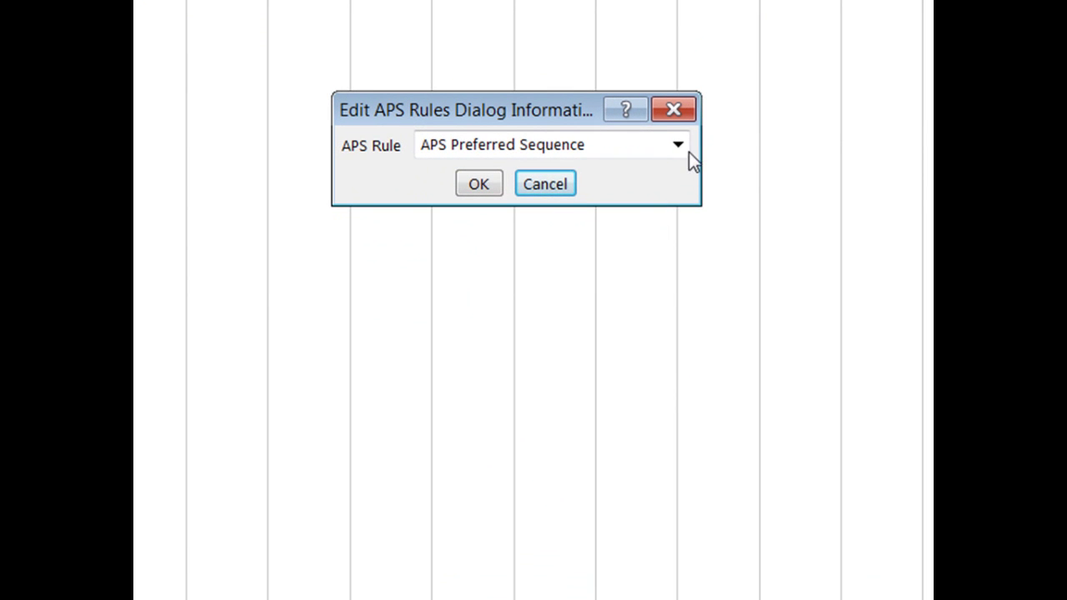
left_click(676, 146)
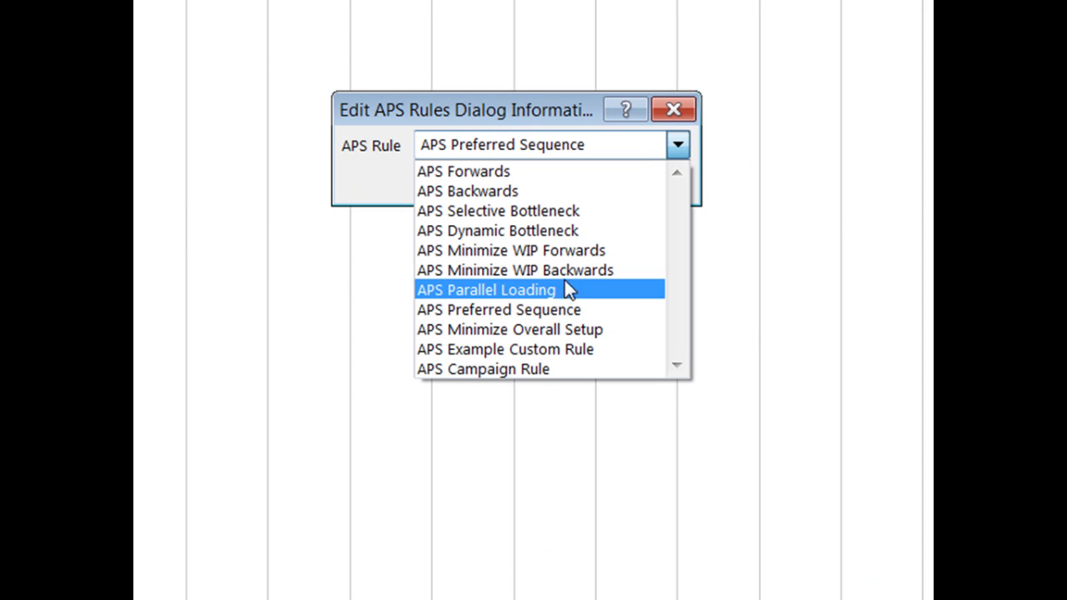
left_click(564, 330)
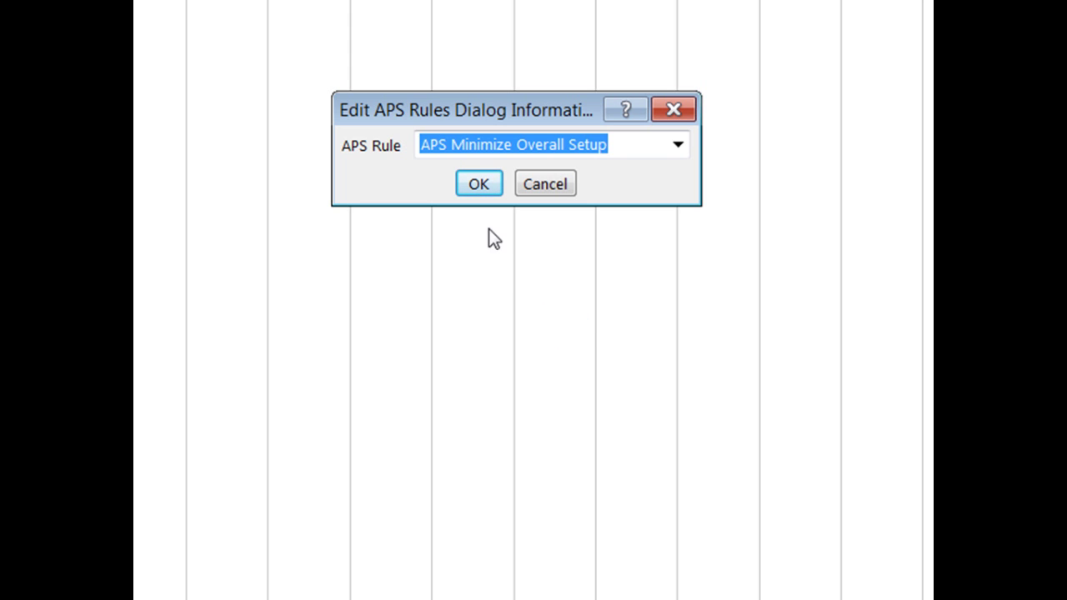
left_click(473, 186)
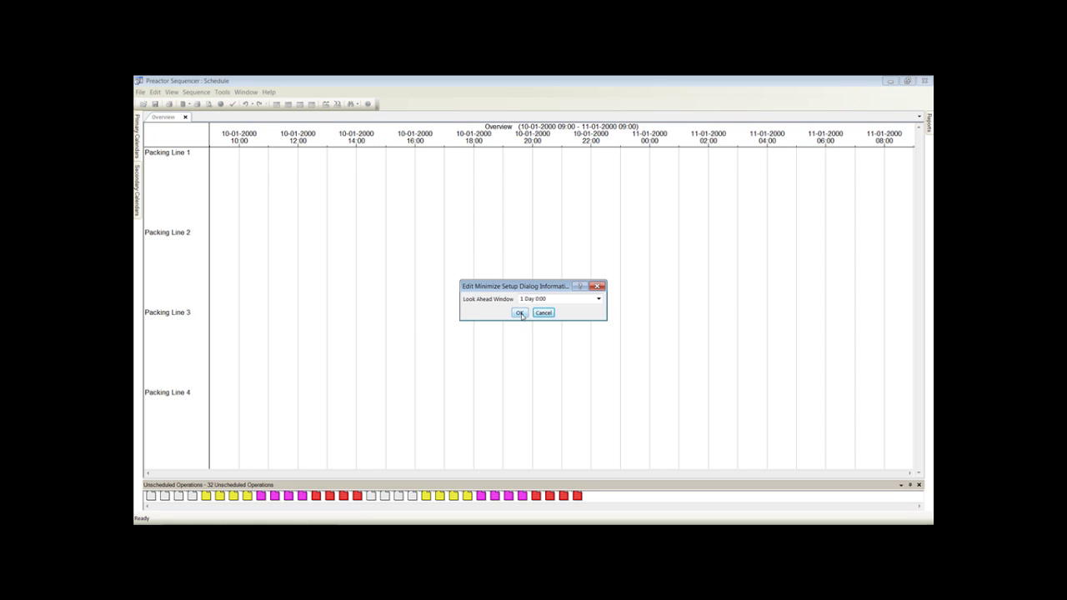
left_click(519, 313)
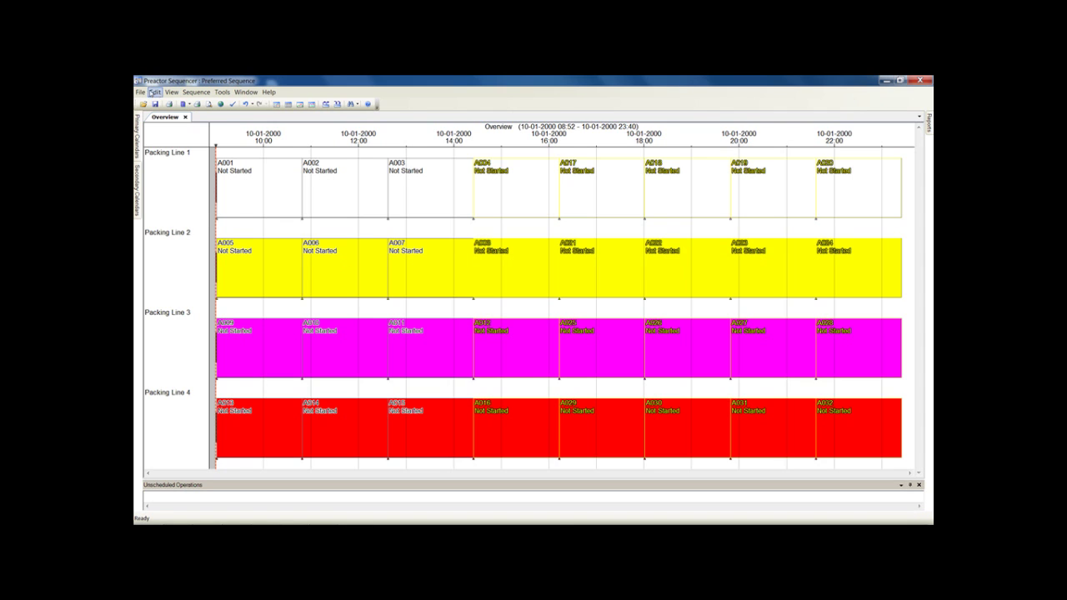
- Save the minimize-setup schedule as a third dataset named 'Minimize Setup'
left_click(140, 92)
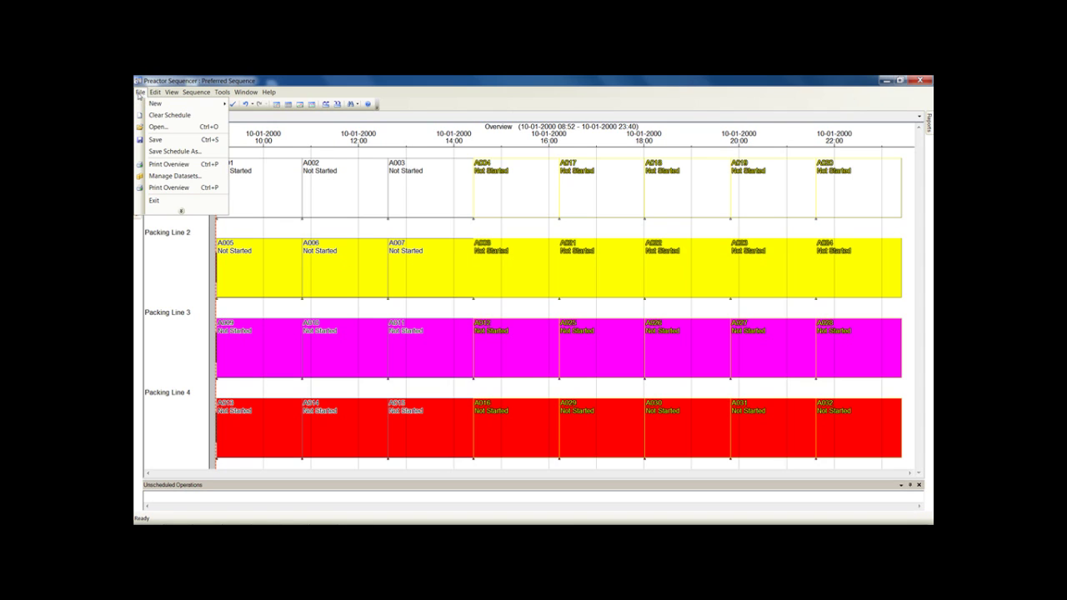
left_click(171, 151)
left_click(353, 476)
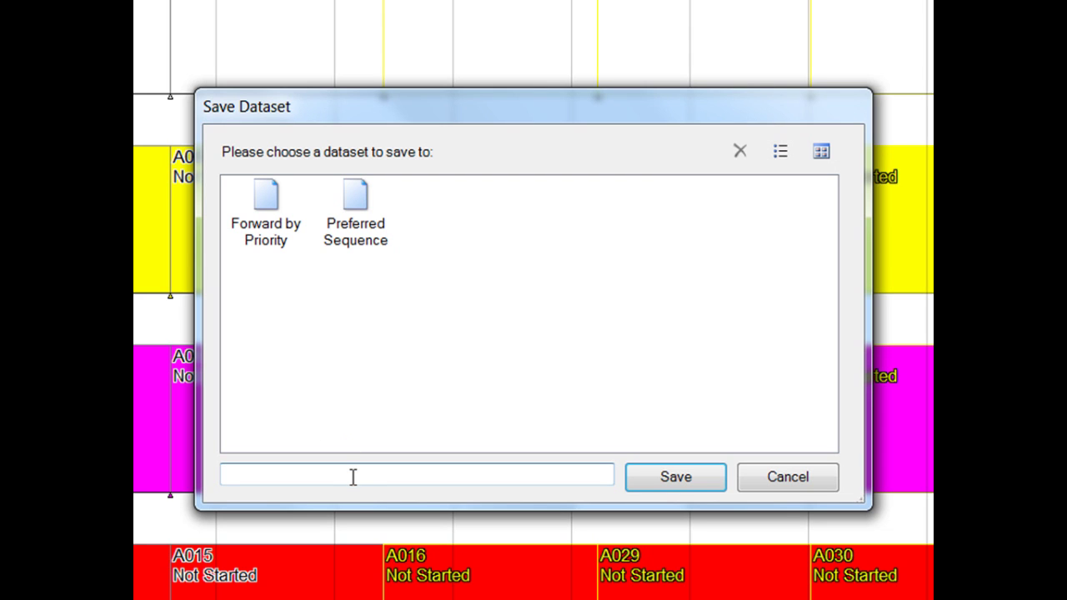
type("Minimize Setu")
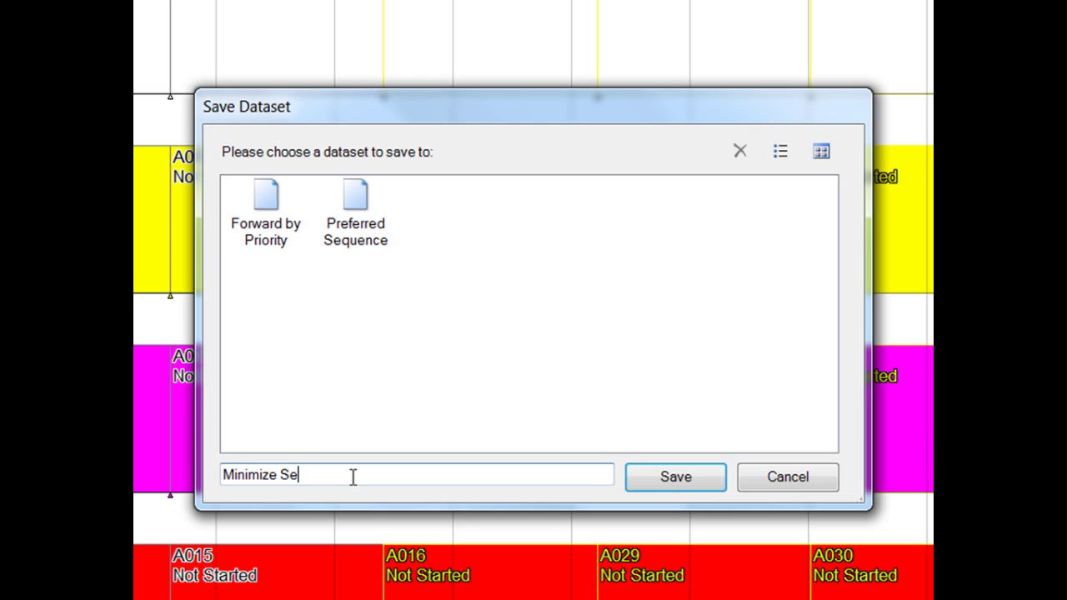
type("p")
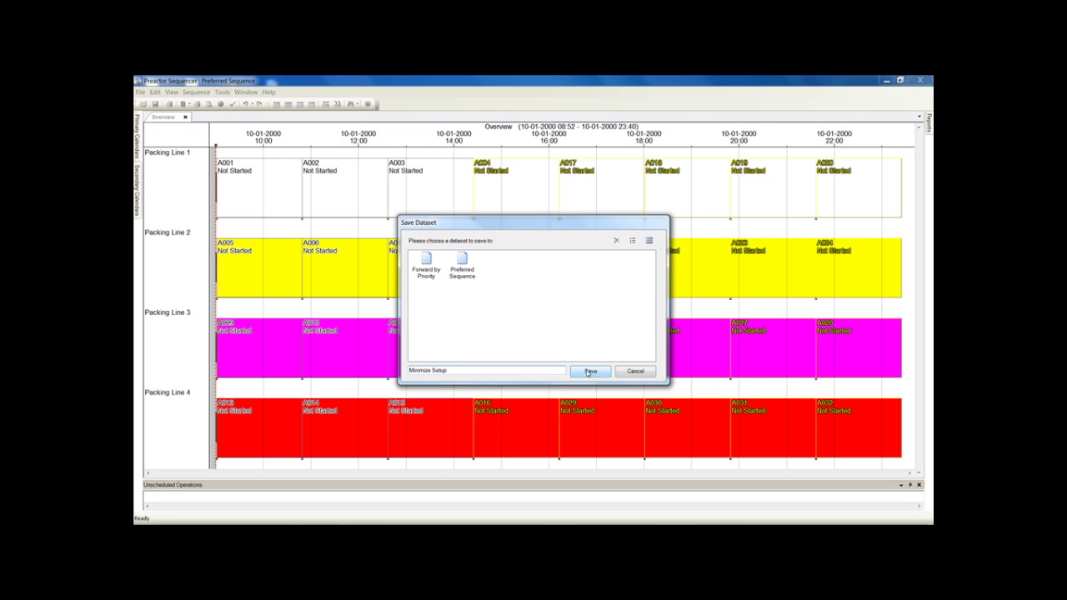
left_click(590, 372)
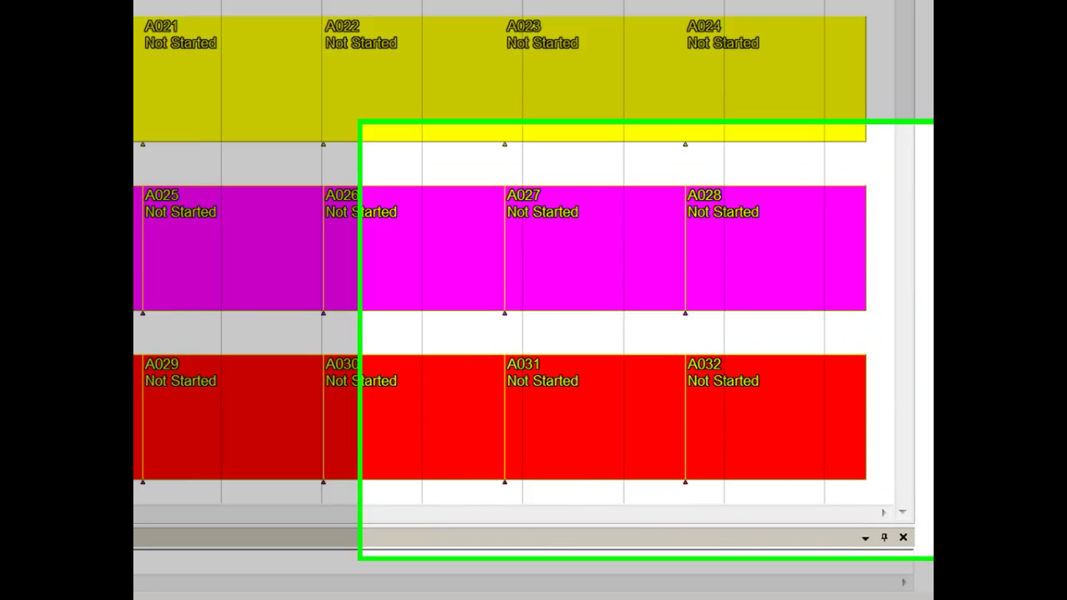
- Run Order Comparison Data with Forward by Priority as baseline versus Preferred Sequence, then scroll the report
left_click(928, 125)
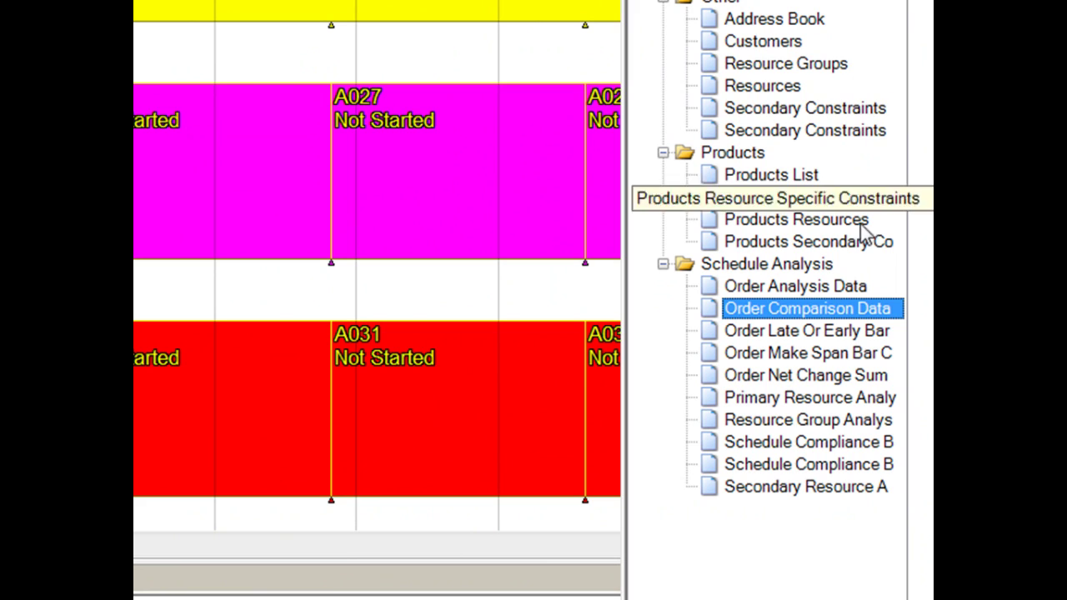
double_click(815, 317)
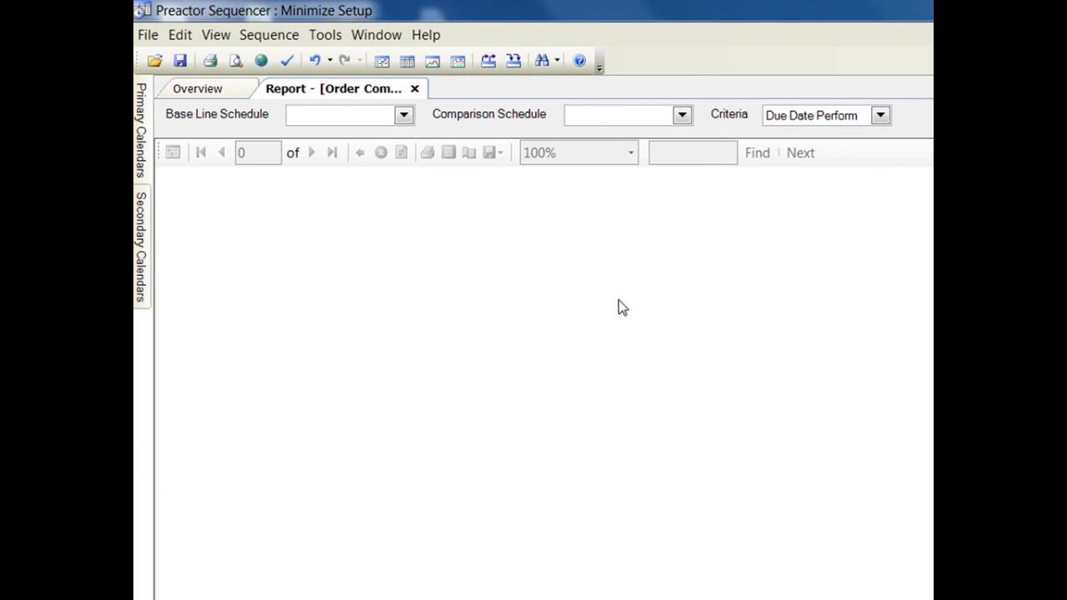
left_click(403, 115)
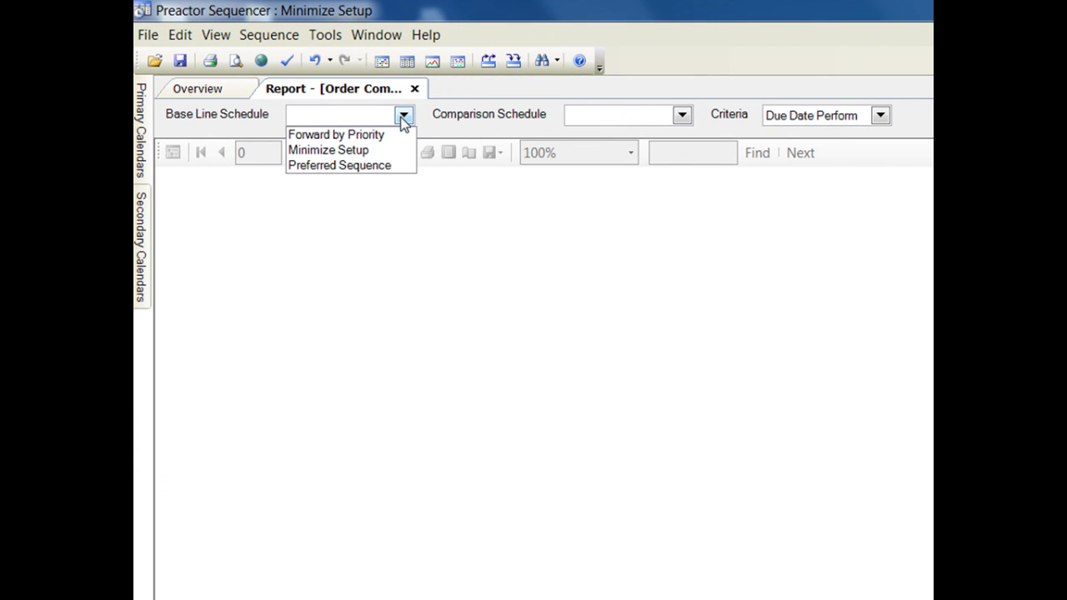
left_click(388, 133)
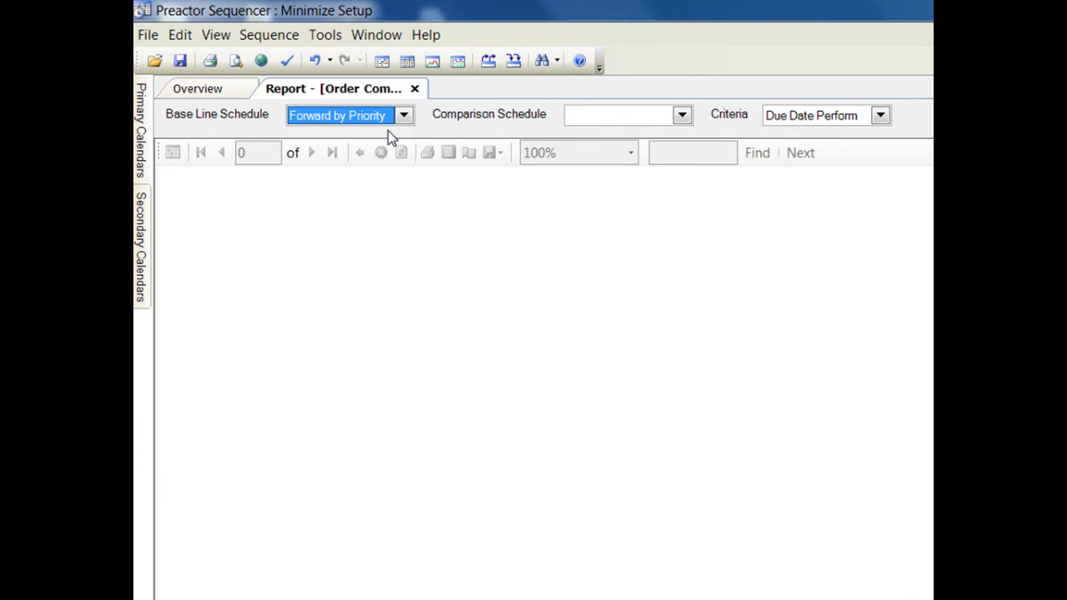
left_click(682, 115)
left_click(619, 165)
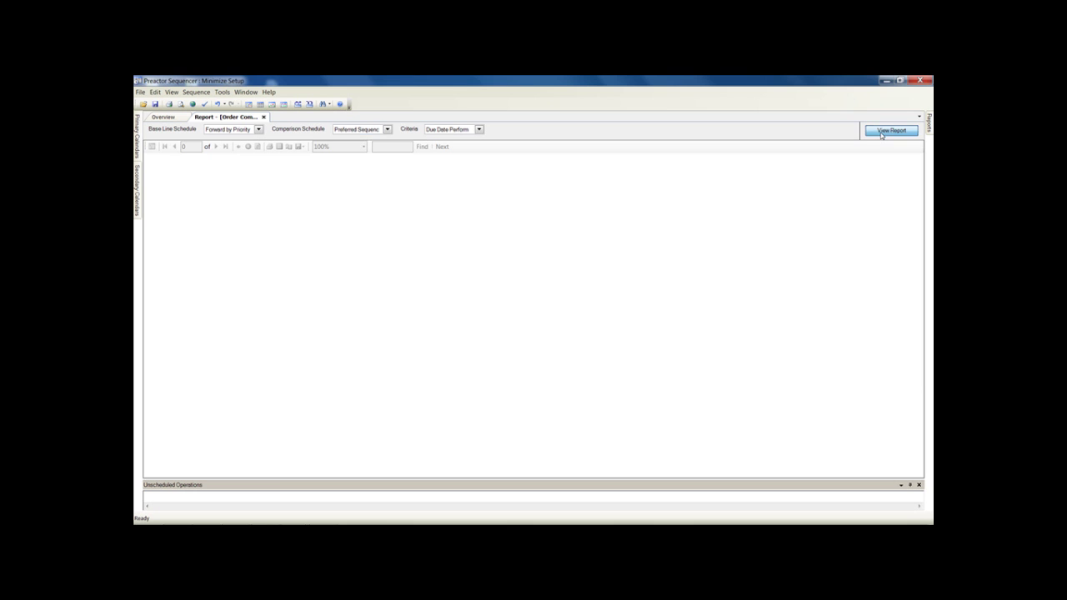
left_click(891, 130)
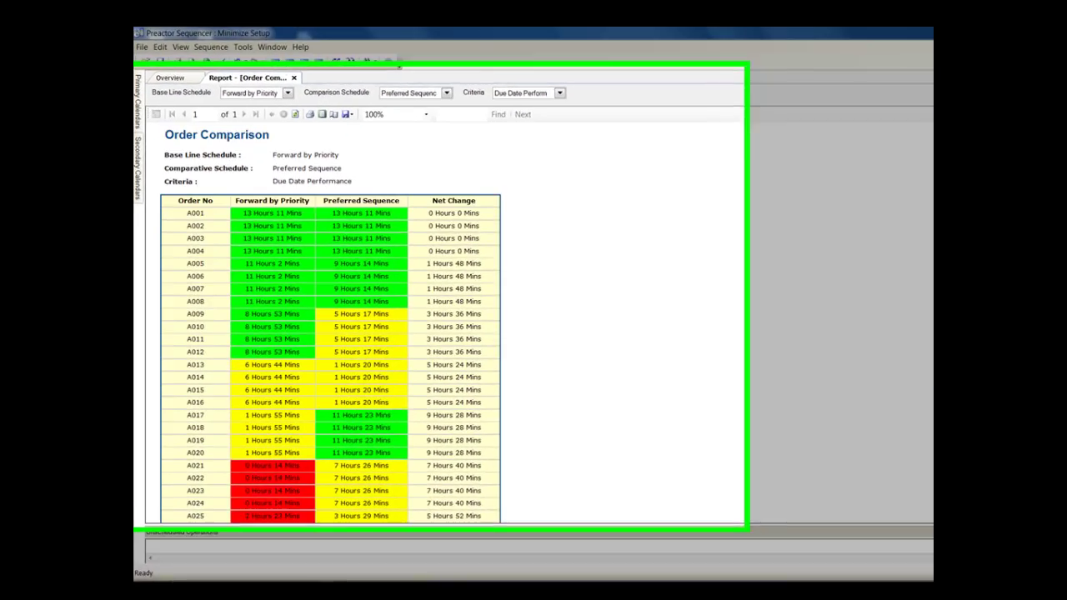
scroll(918, 226, "down", 5)
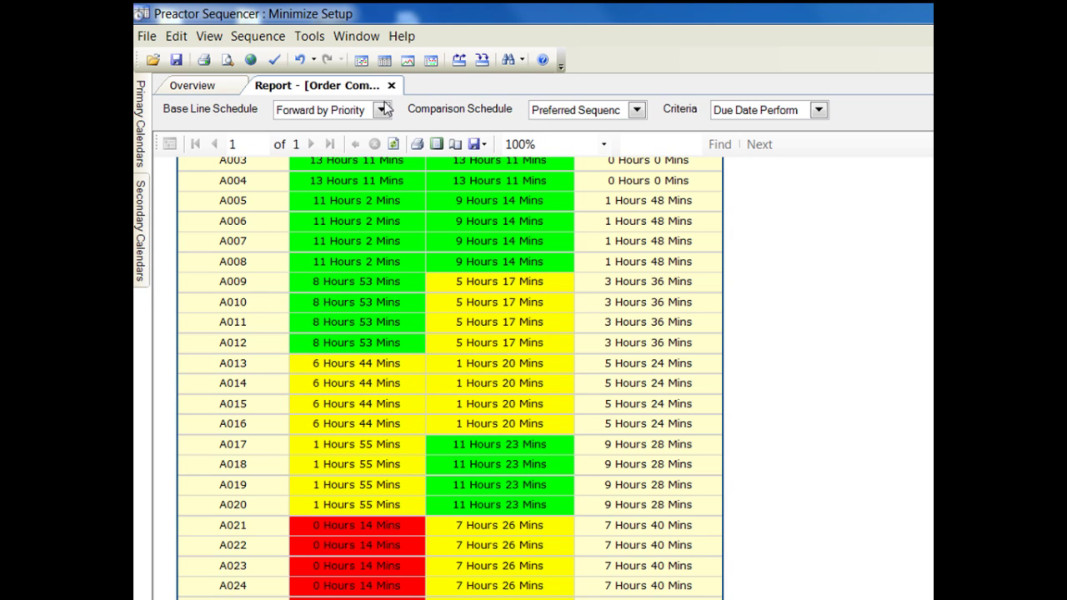
- Rerun the comparison with Preferred Sequence as baseline versus Minimize Setup and scroll through the results
left_click(336, 31)
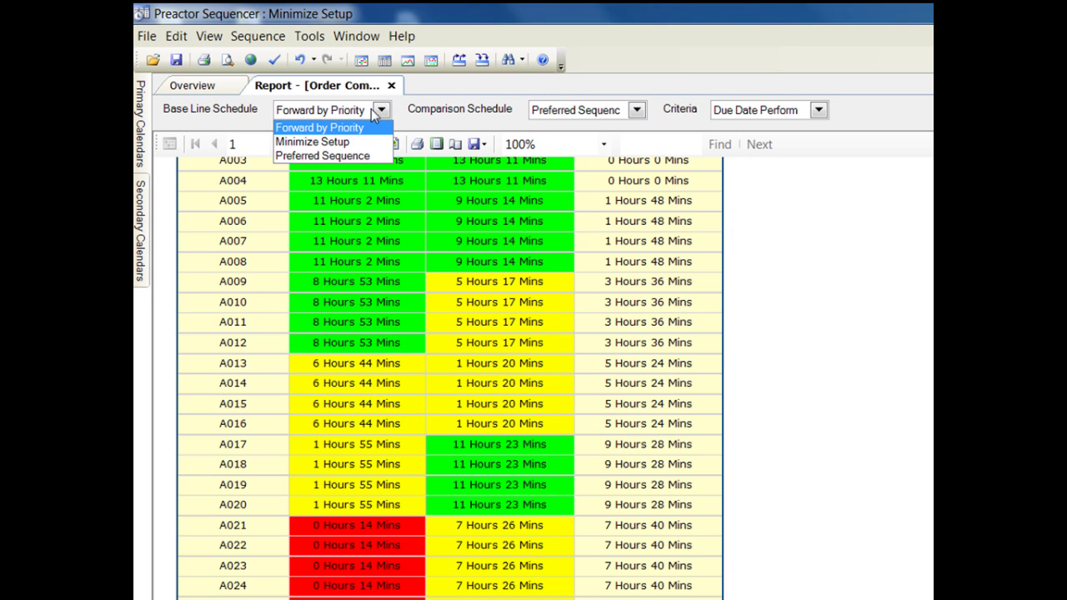
left_click(349, 157)
left_click(636, 110)
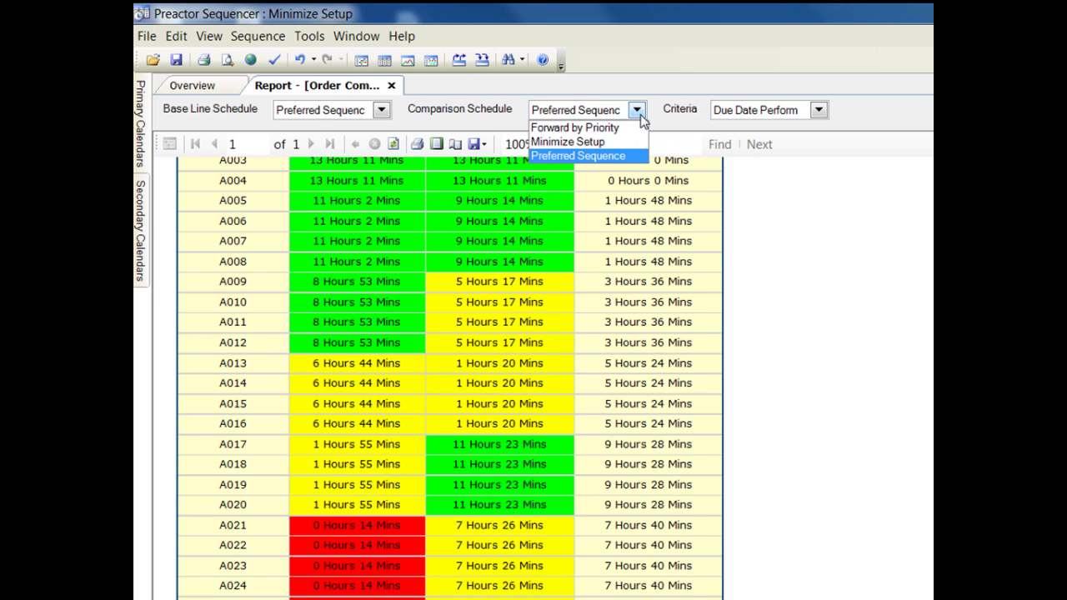
left_click(623, 142)
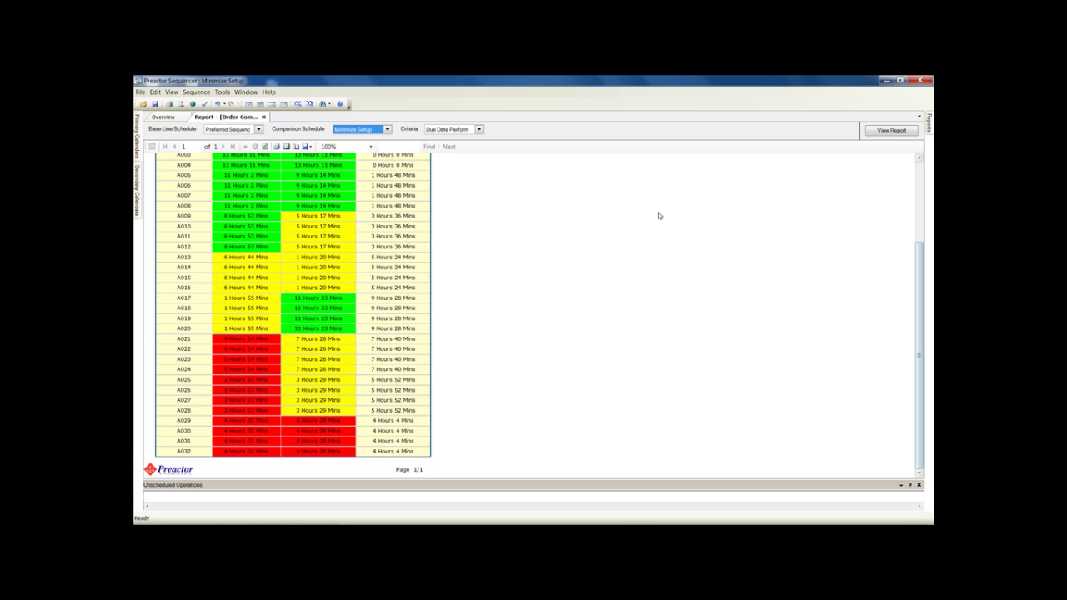
left_click(890, 130)
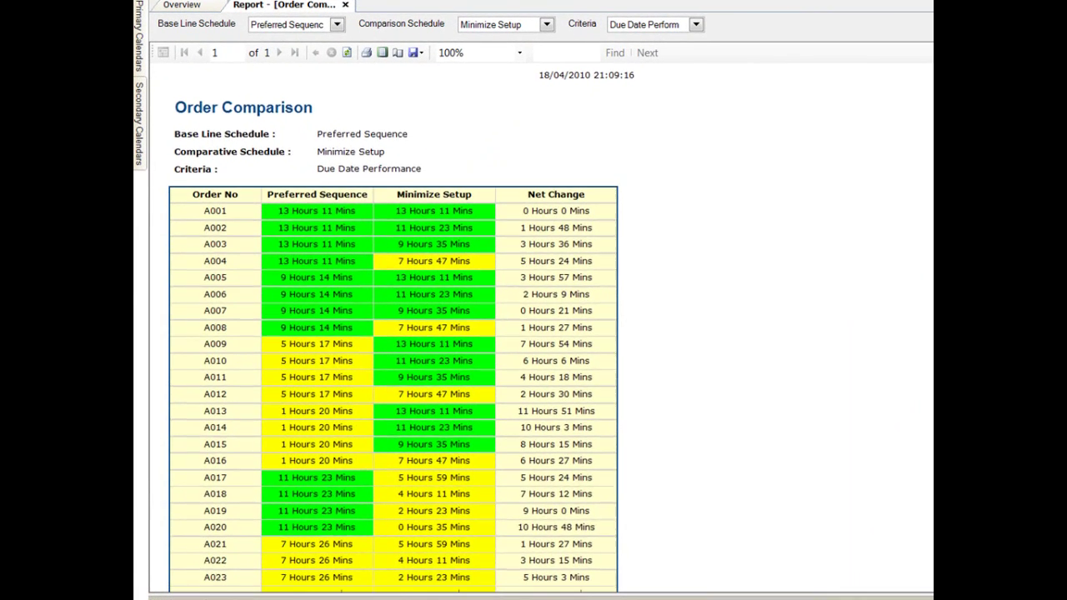
scroll(296, 350, "down", 2)
scroll(392, 325, "down", 3)
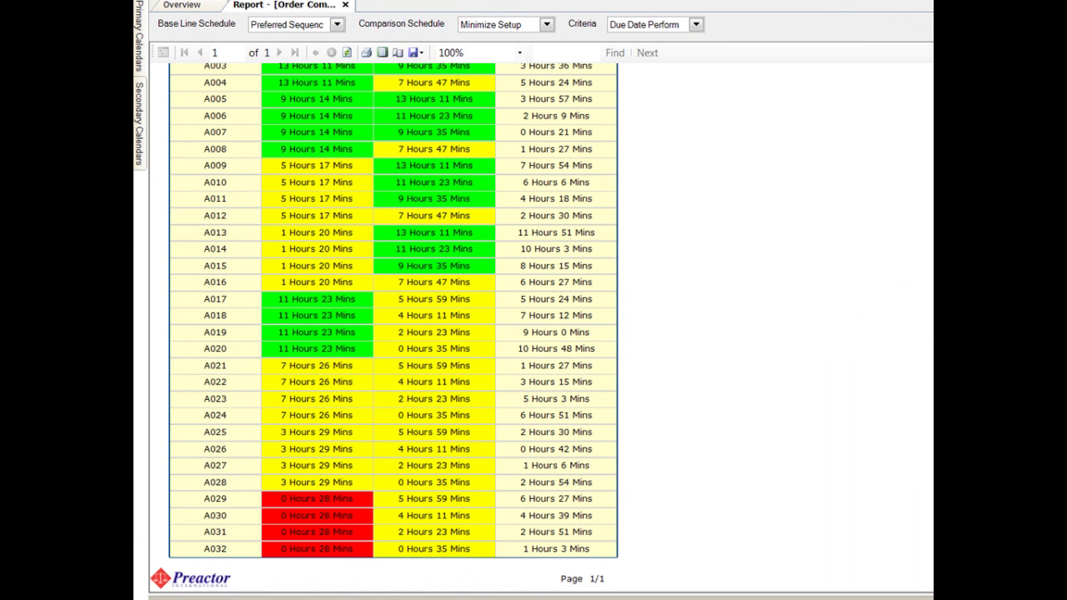
scroll(392, 325, "up", 4)
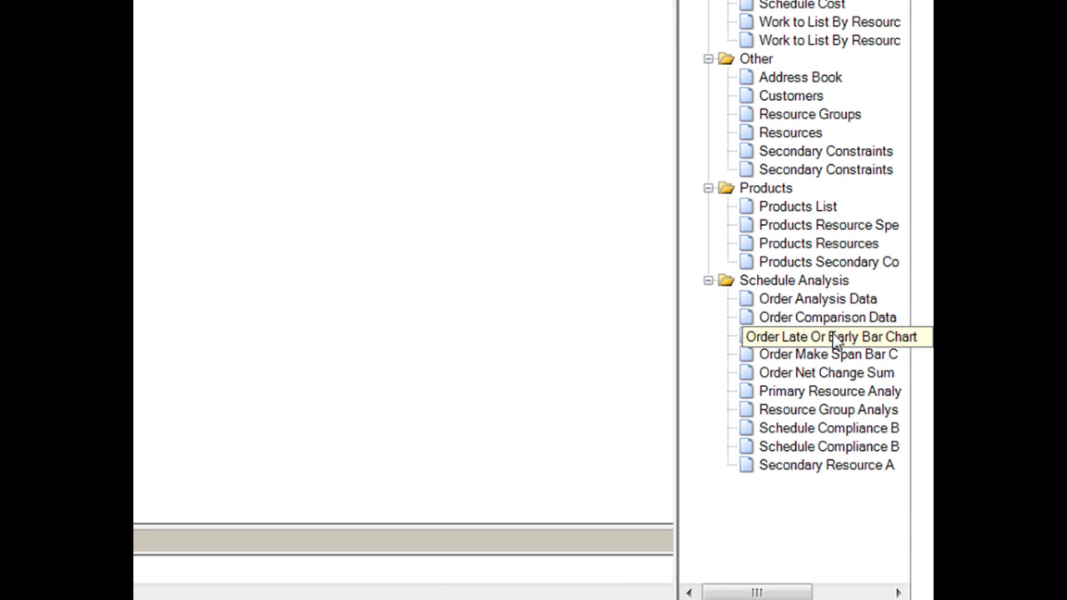
- Open the Order Late Or Early Bar Chart for Forward by Priority with 32 bars per page
double_click(836, 336)
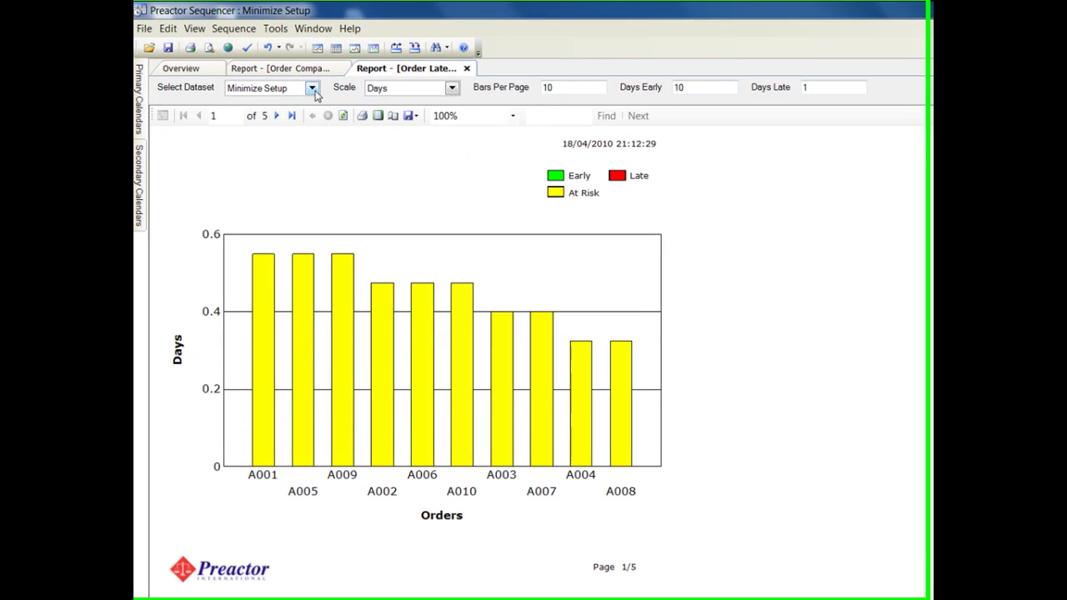
left_click(314, 90)
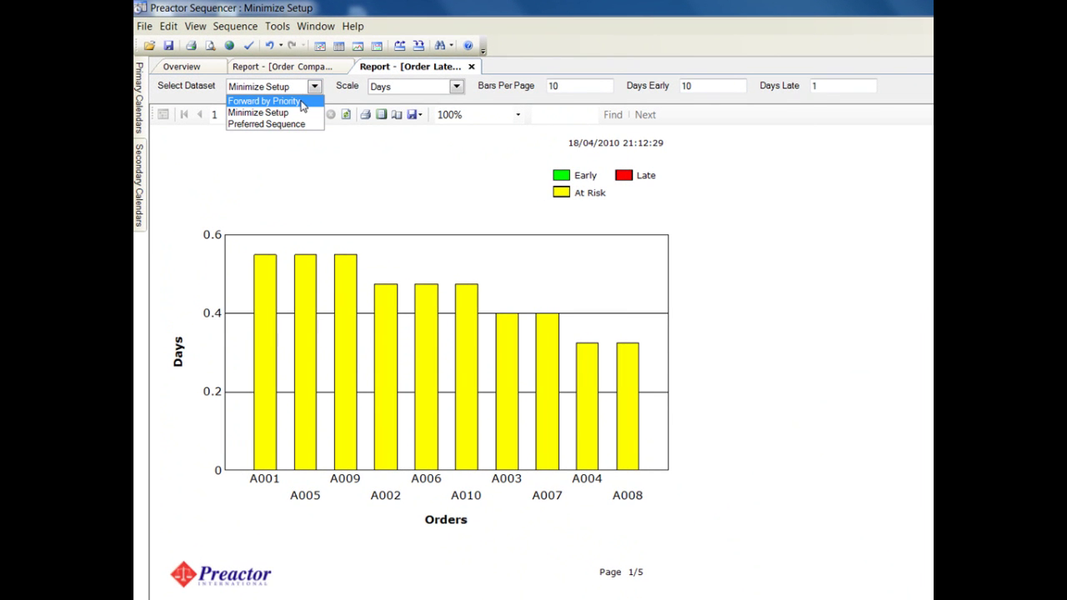
left_click(302, 101)
left_click(583, 87)
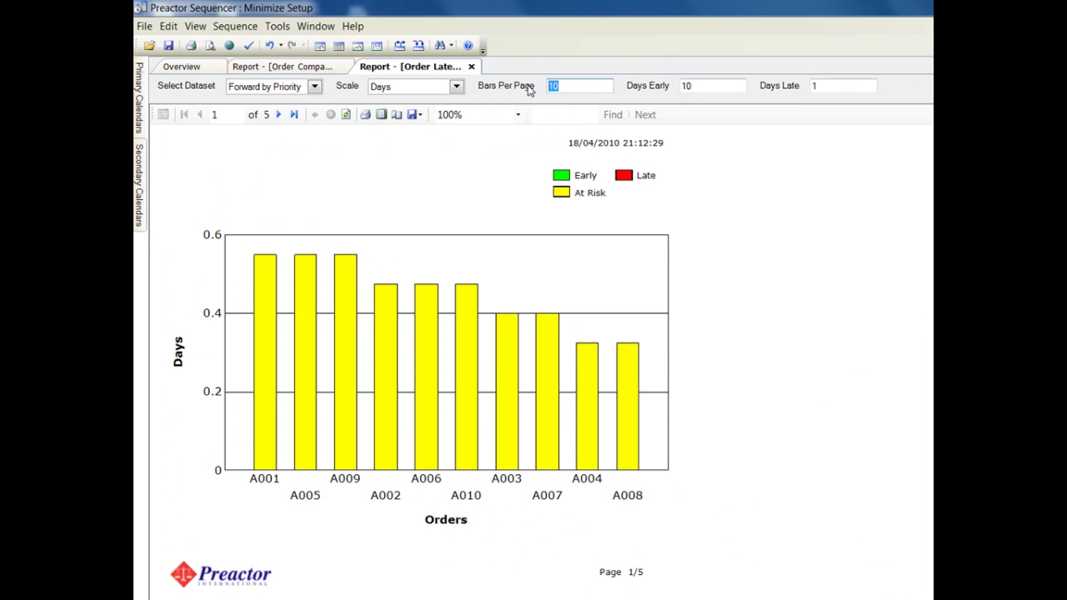
type("32")
key("Return")
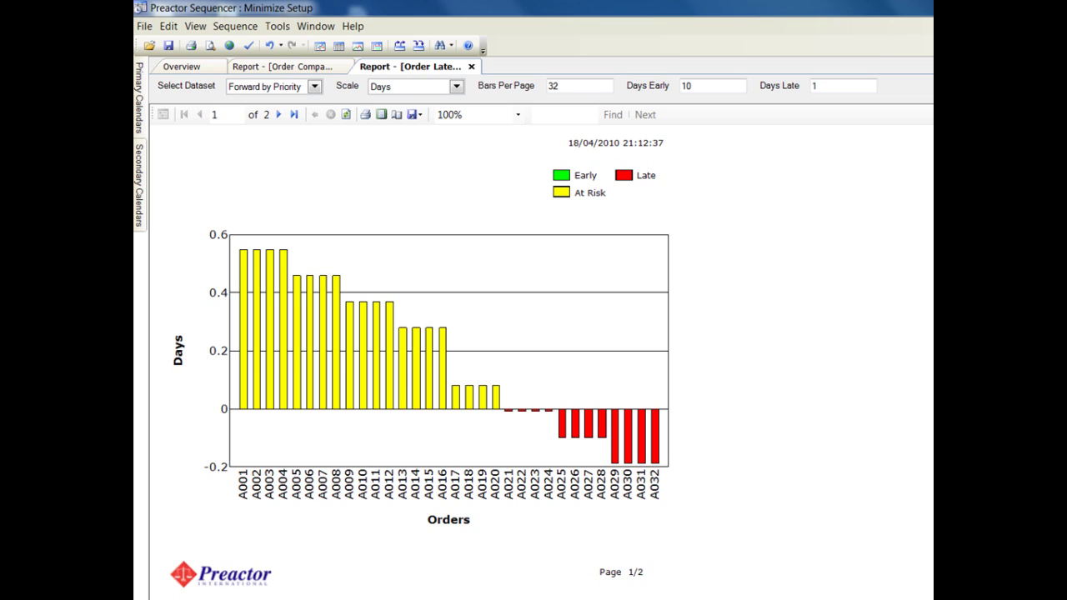
- Switch the chart to the Preferred Sequence dataset, then pick Minimize Setup as the dataset
left_click(315, 87)
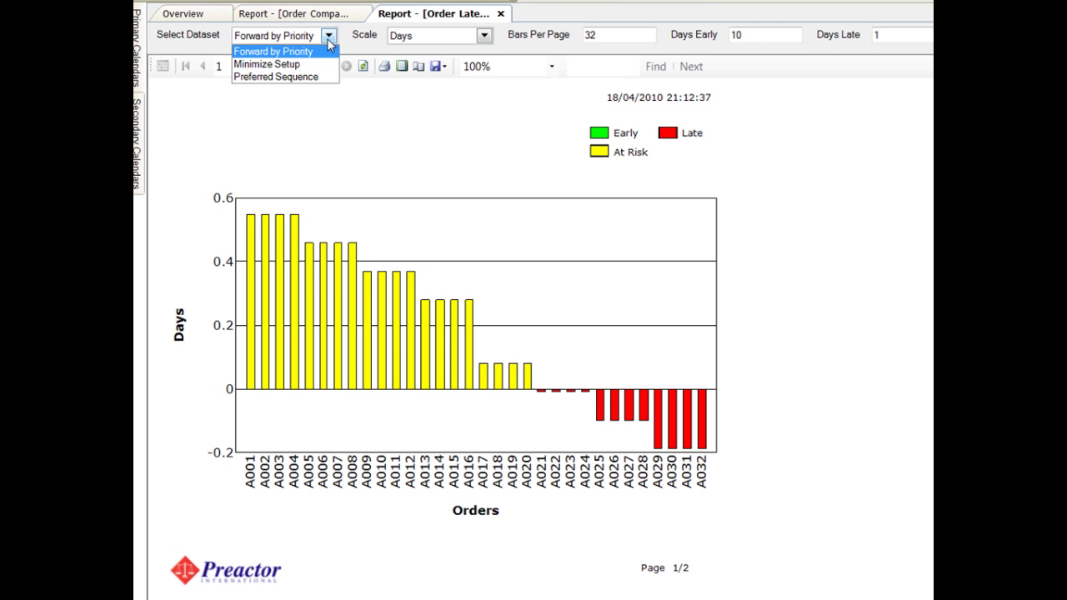
left_click(313, 77)
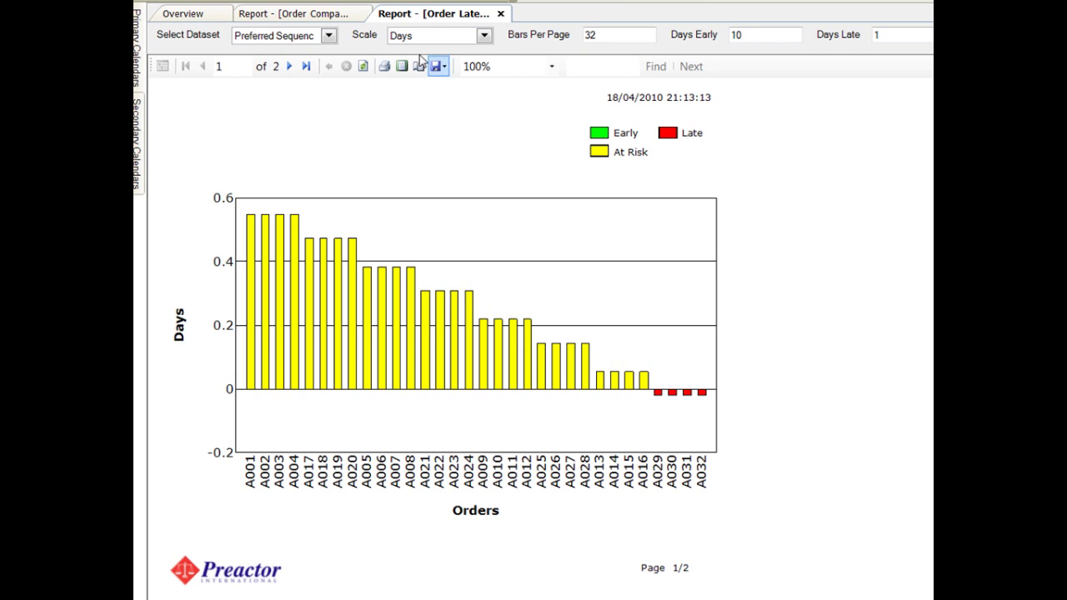
left_click(330, 35)
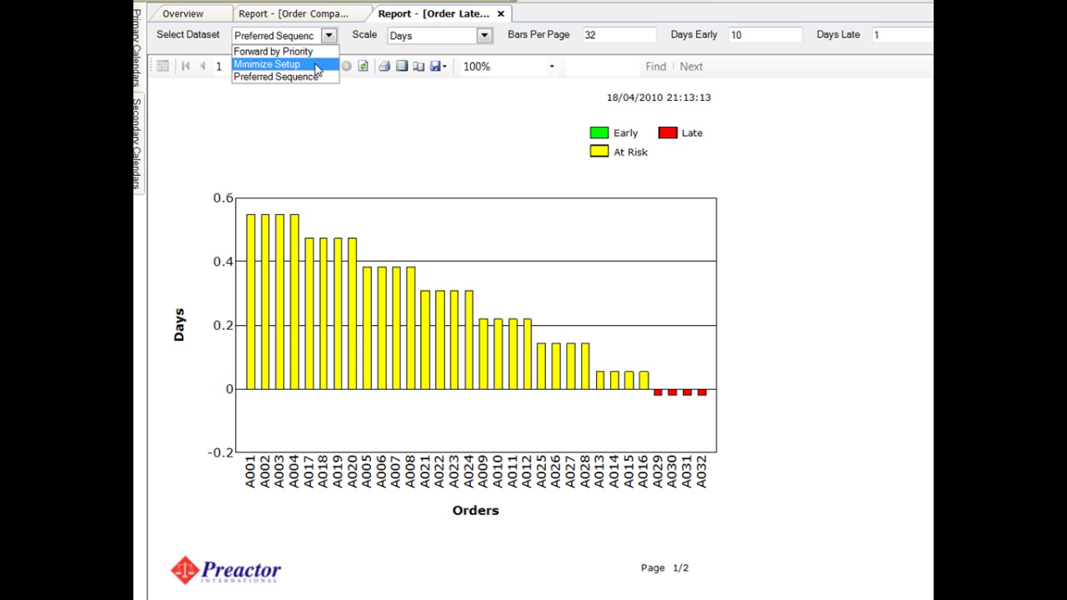
left_click(319, 64)
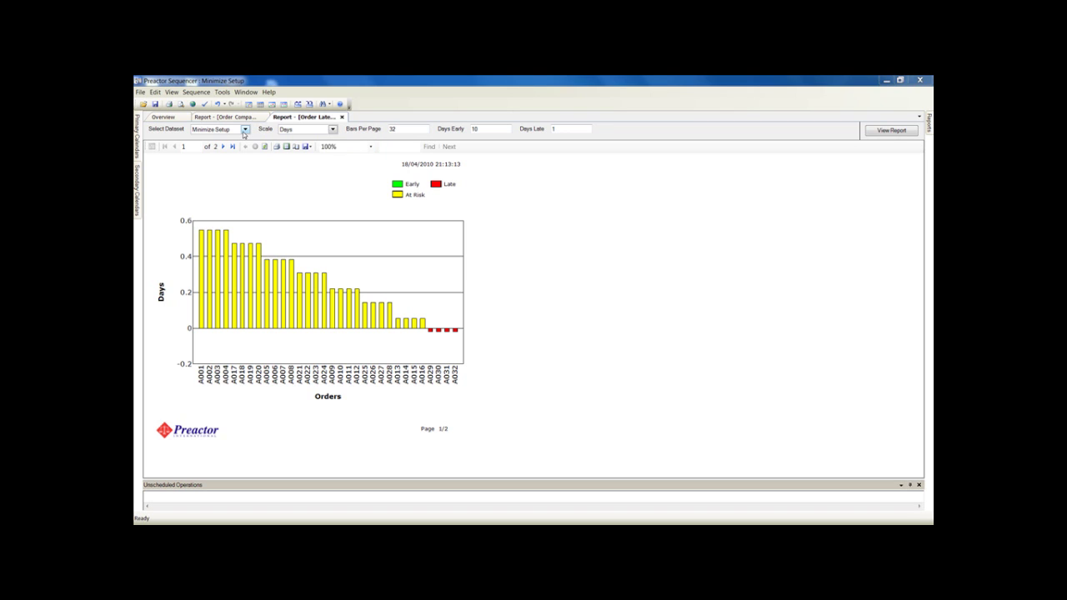
- Regenerate the Order Late Or Early chart with Minimize Setup as the dataset
left_click(245, 130)
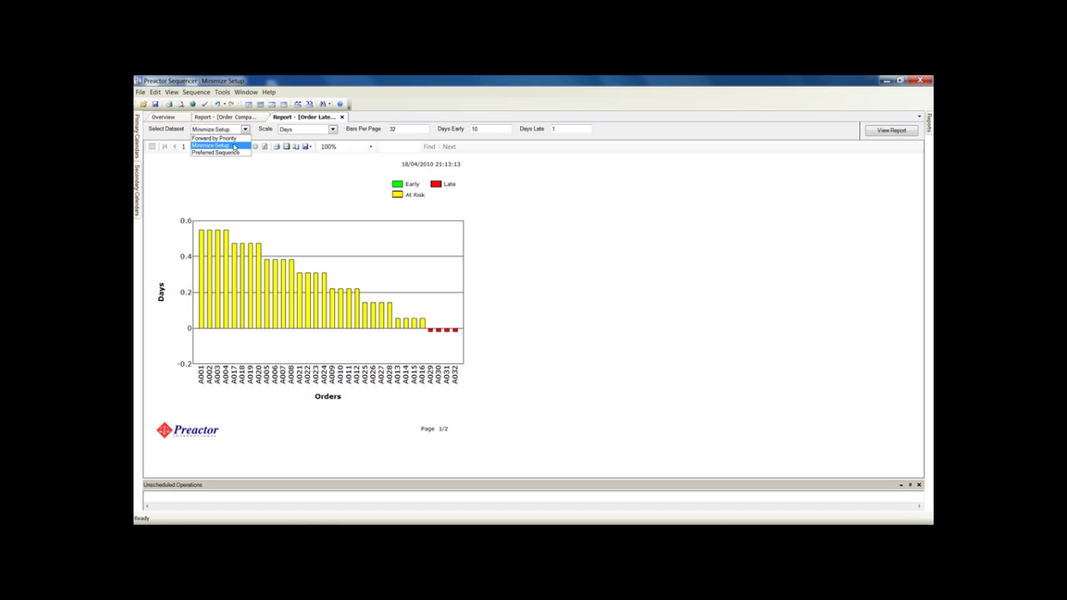
left_click(234, 147)
left_click(886, 134)
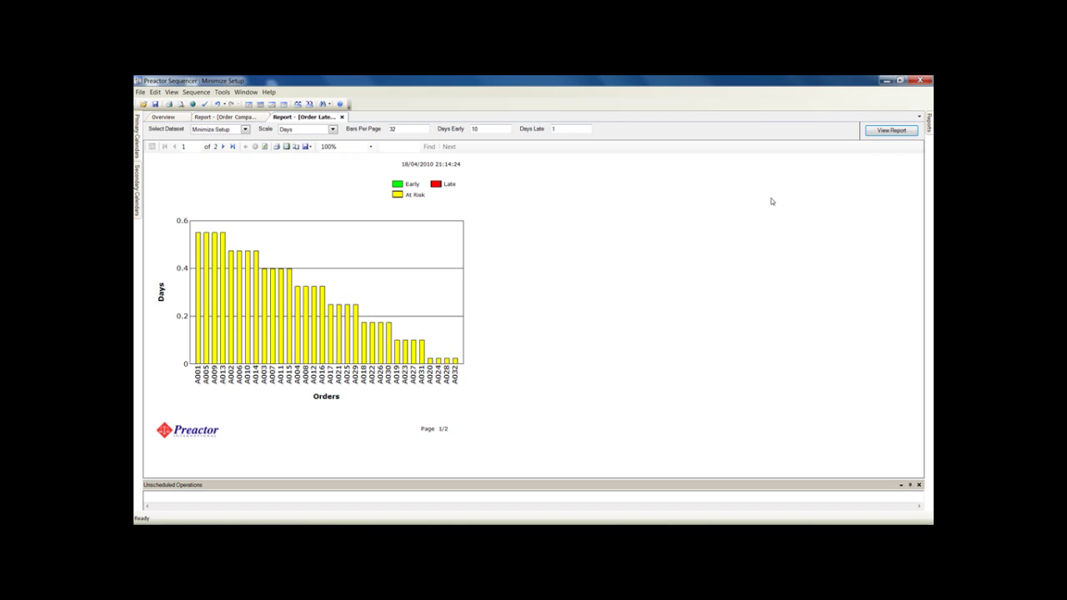